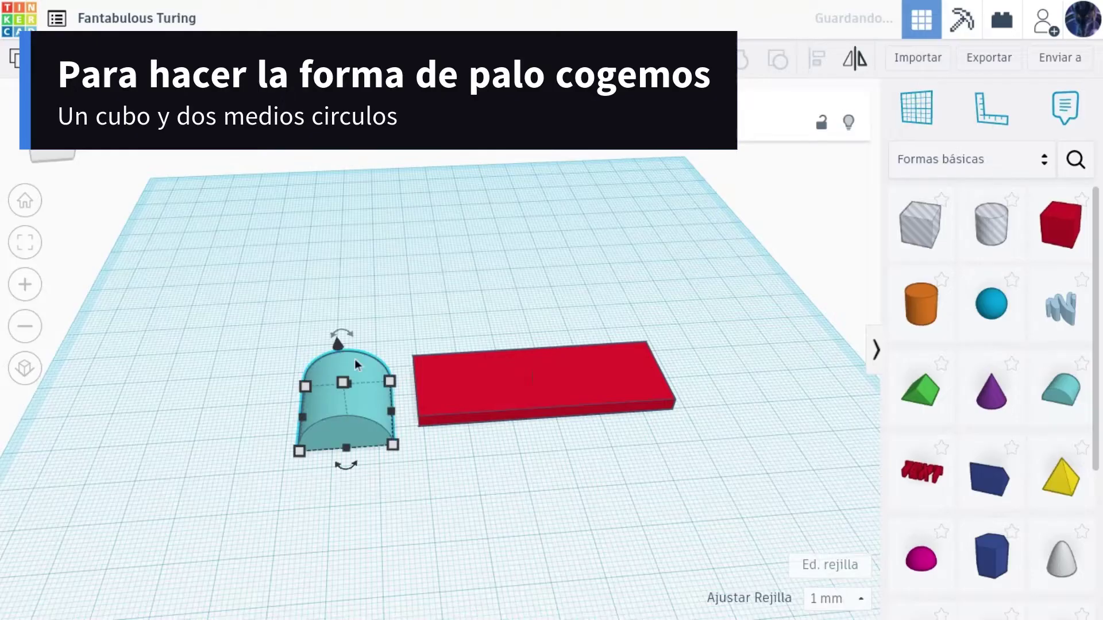
Step: Stand the half-cylinder on end with its flat side facing the red box and set its height to 3 mm
left_click_drag(346, 464, 296, 413)
left_click_drag(358, 341, 321, 374)
left_click(505, 386)
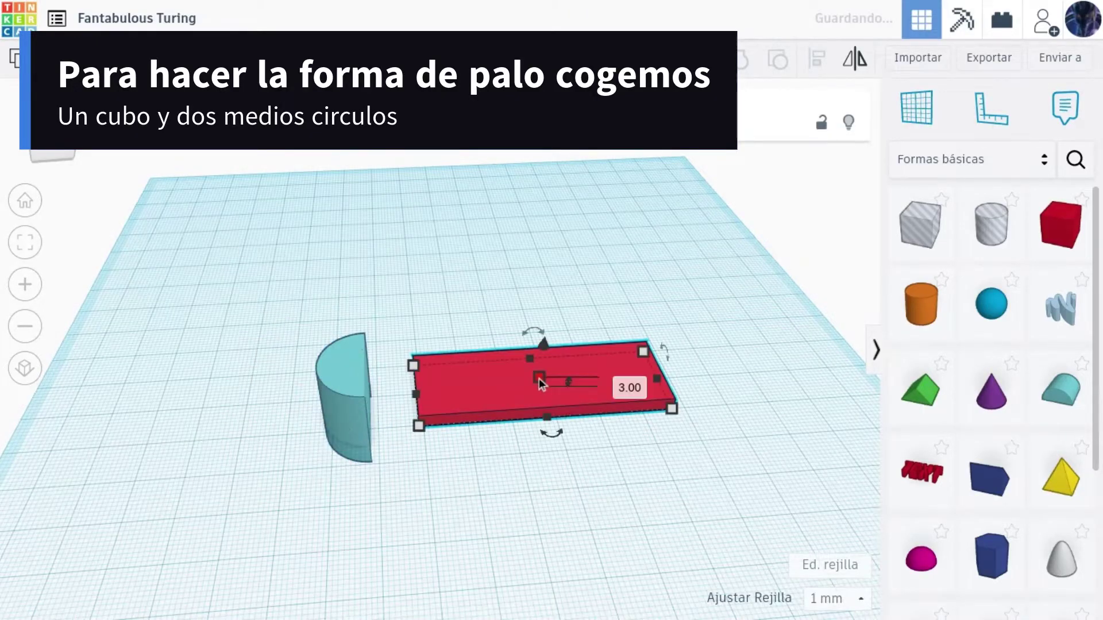
left_click(346, 391)
left_click(340, 366)
left_click(435, 403)
type("3")
key("Return")
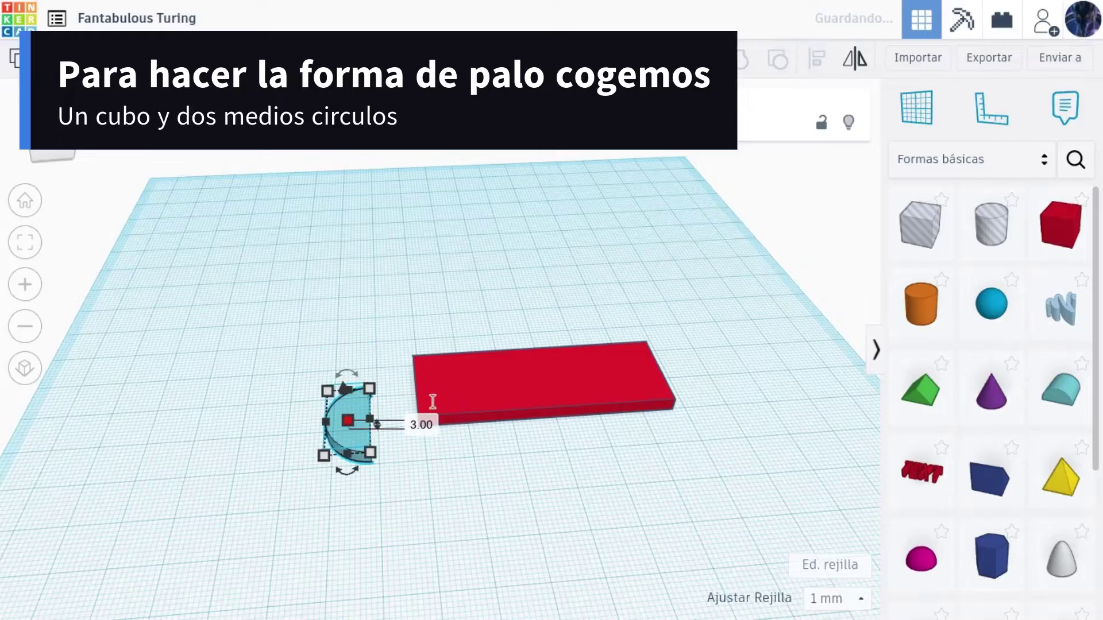
Step: Align the half-cylinder and the red box along their front and left edges
left_click_drag(194, 325, 194, 325)
key("l")
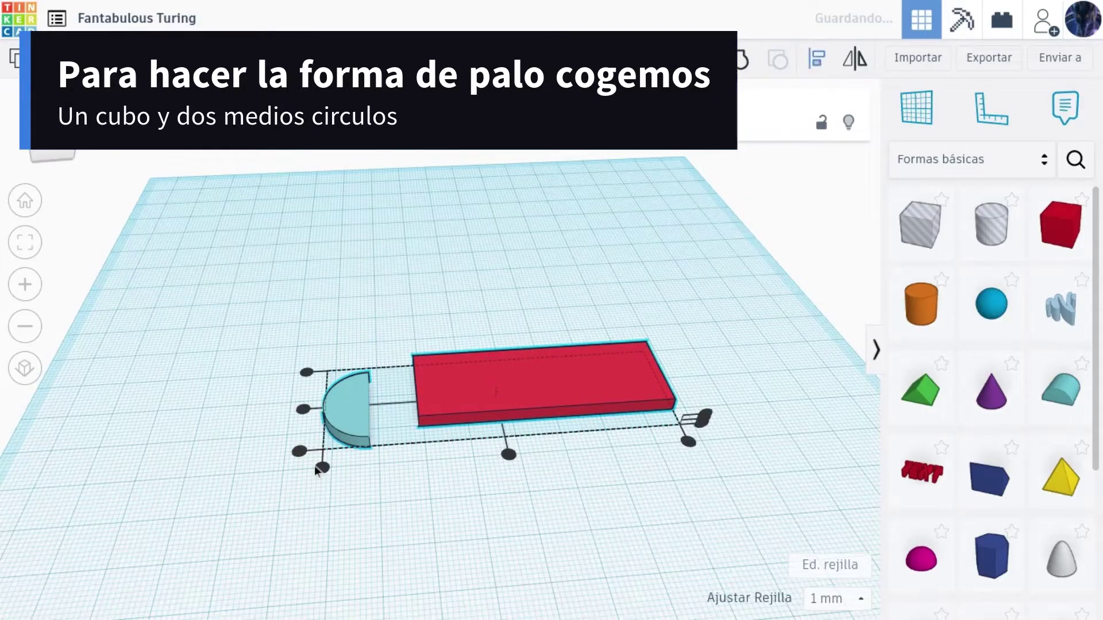
left_click(301, 452)
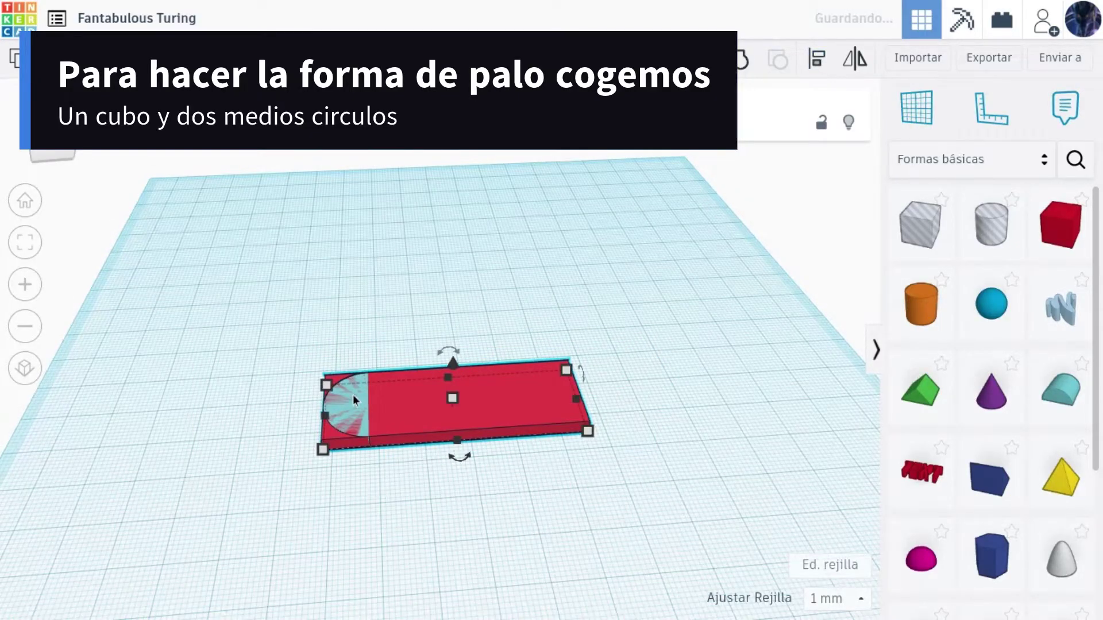
Step: Shift the red box along its length until its left end meets the half-cylinder's flat face
key("Right")
key("Right")
key("Right")
left_click(464, 451)
left_click(424, 390)
key("Right")
key("Right")
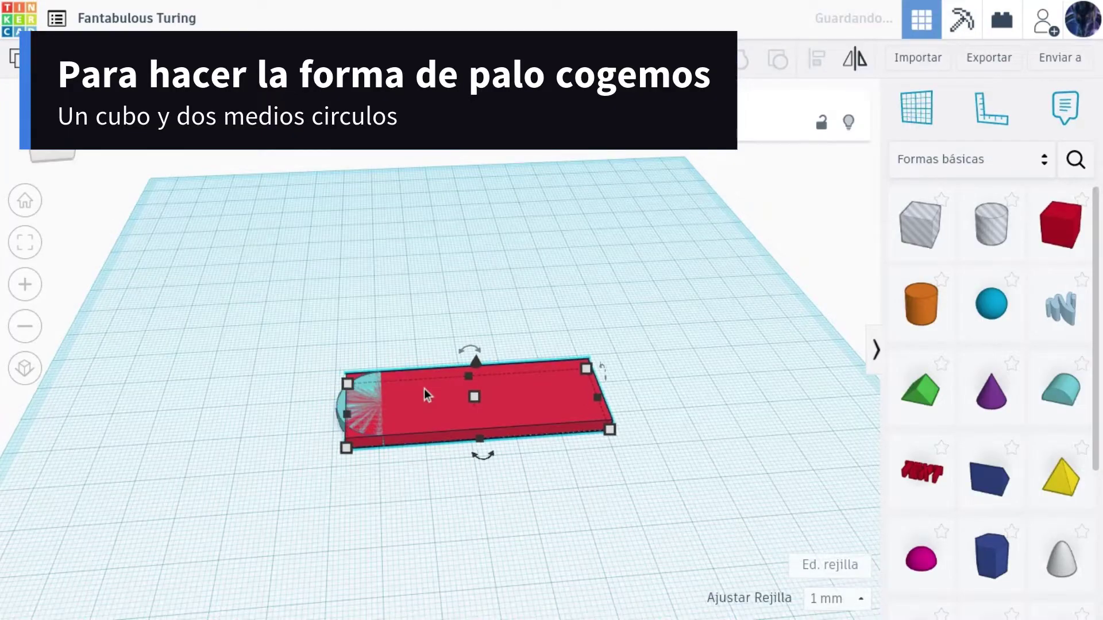
key("Right")
key("Right")
key("Right")
key("Right")
Step: Duplicate the half-cylinder and turn the copy around so its curve faces the opposite way
left_click(366, 420)
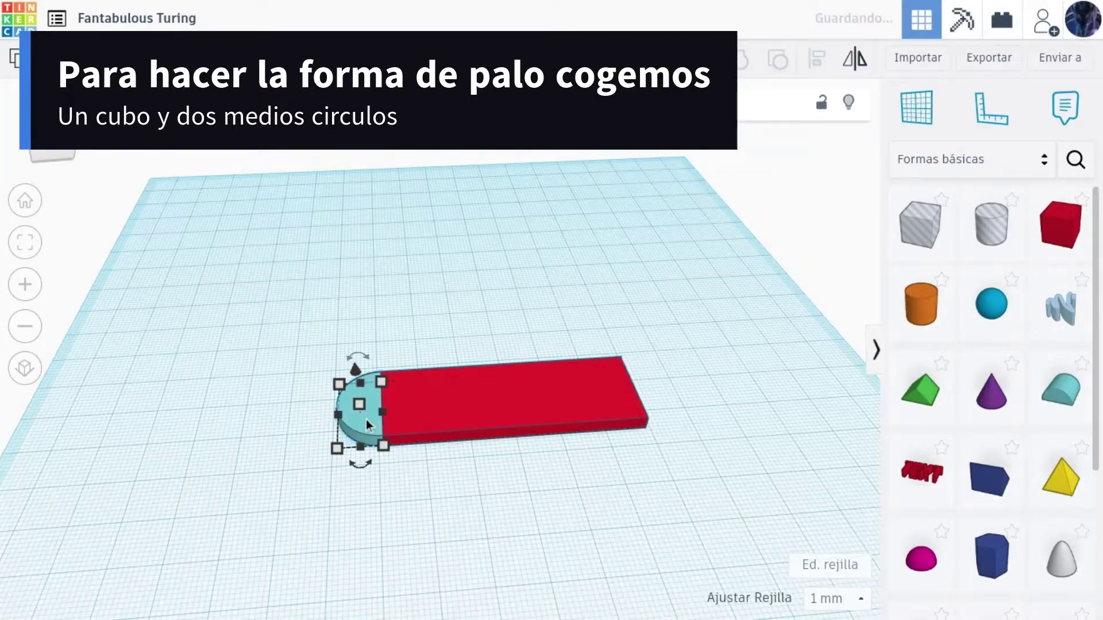
key("ctrl+d")
left_click_drag(368, 361, 373, 399)
Step: Move the turned half-cylinder copy along the box until its flat face meets the box's right end
key("Right")
key("Right")
key("Right")
key("Right")
key("Right")
key("Right")
key("Right")
key("Right")
key("Right")
key("Right")
key("Right")
key("Right")
key("Right")
key("Right")
key("Right")
key("Right")
key("Right")
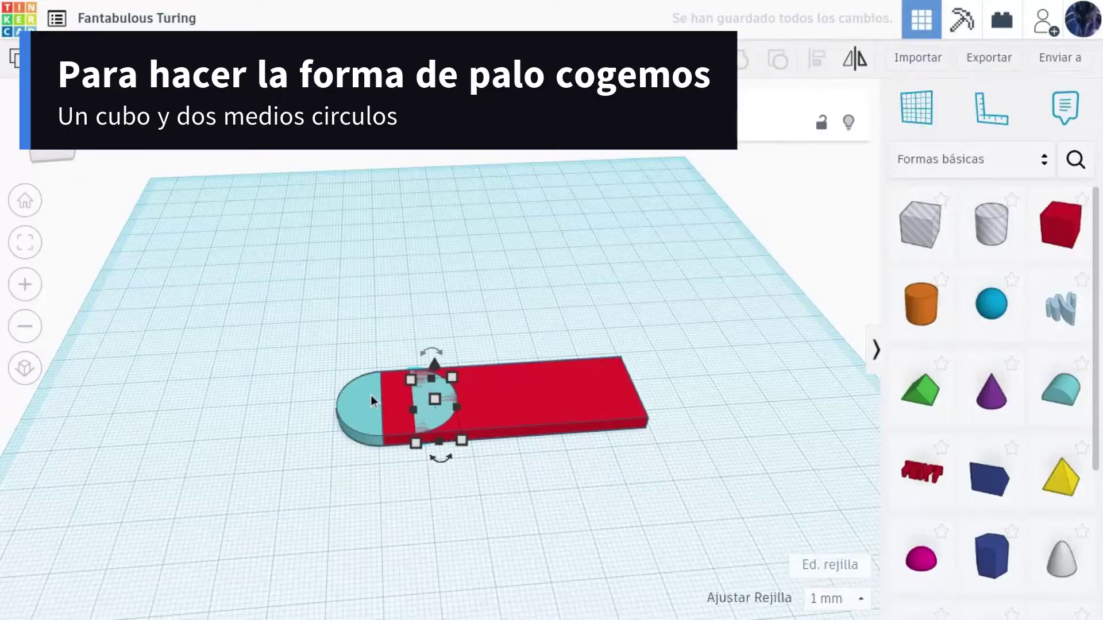
key("Right")
key("Right")
key("Right")
key("Right")
key("Right")
key("Right")
key("Right")
key("Right")
key("Right")
key("Right")
key("Right")
key("Right")
key("Right")
key("Right")
key("Right")
key("Right")
key("Right")
key("Right")
key("Right")
key("Right")
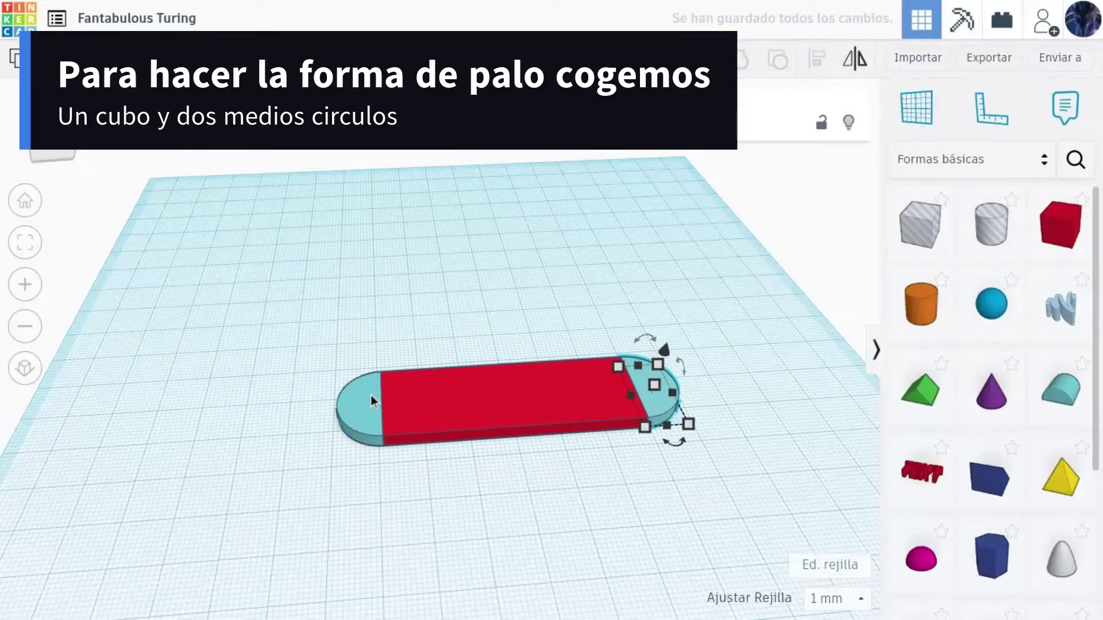
Step: Group the box and both half-cylinders into one stick and colour it light tan
left_click_drag(692, 335, 130, 545)
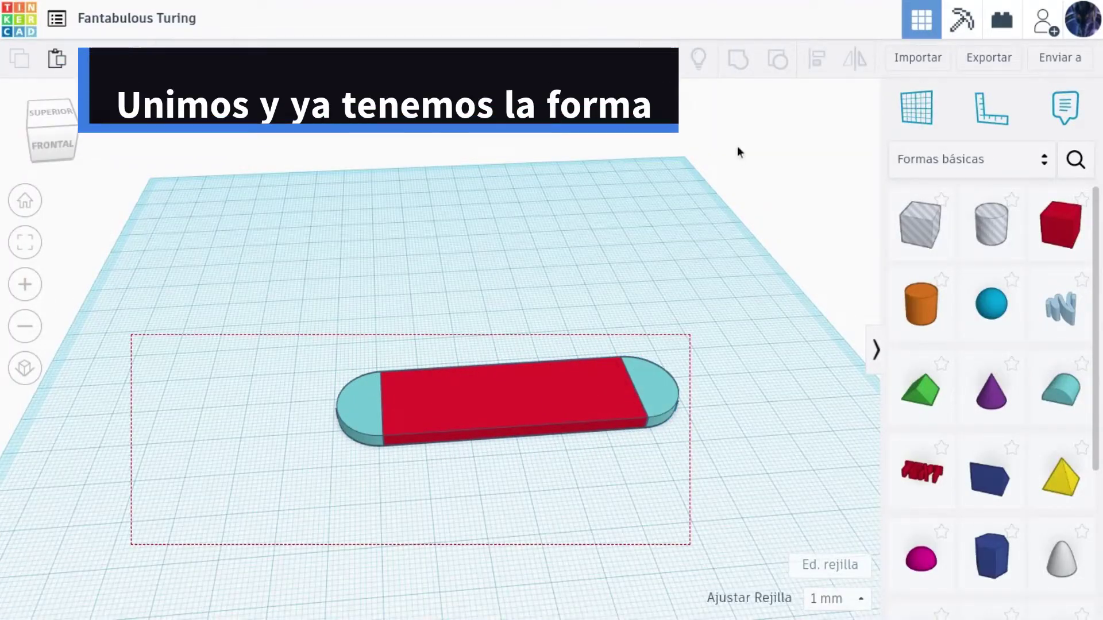
left_click(730, 62)
left_click(679, 124)
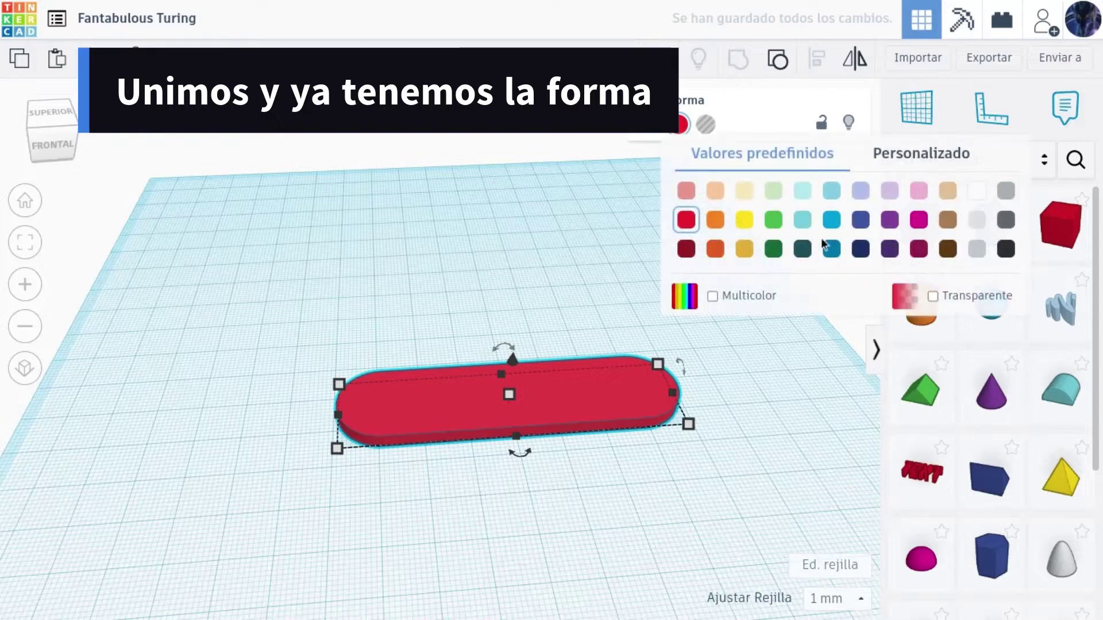
left_click(948, 192)
Step: Reposition the tan stick and resize it to 10 mm wide and 39 mm long
left_click_drag(469, 422, 432, 408)
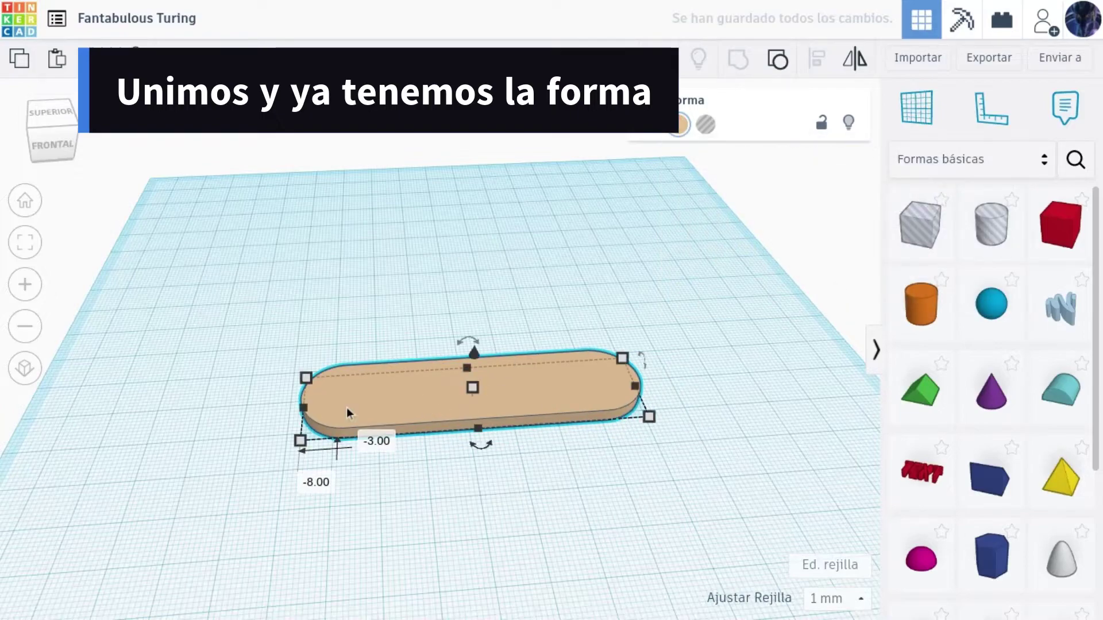
key("Return")
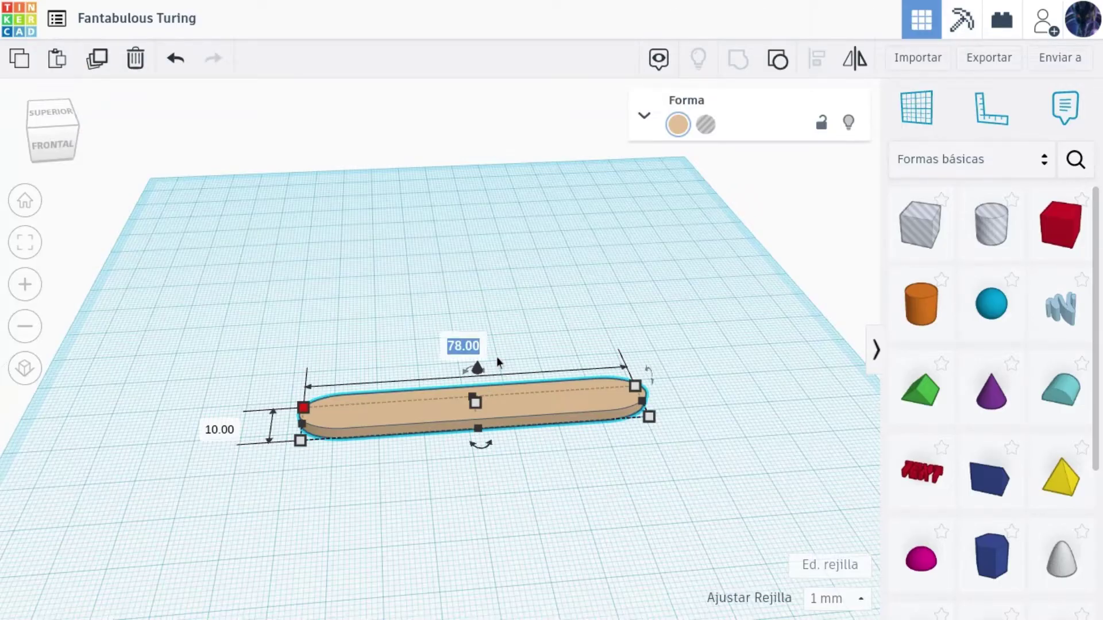
type("39")
key("Return")
left_click_drag(513, 409, 390, 405)
scroll(460, 401, "up", 2)
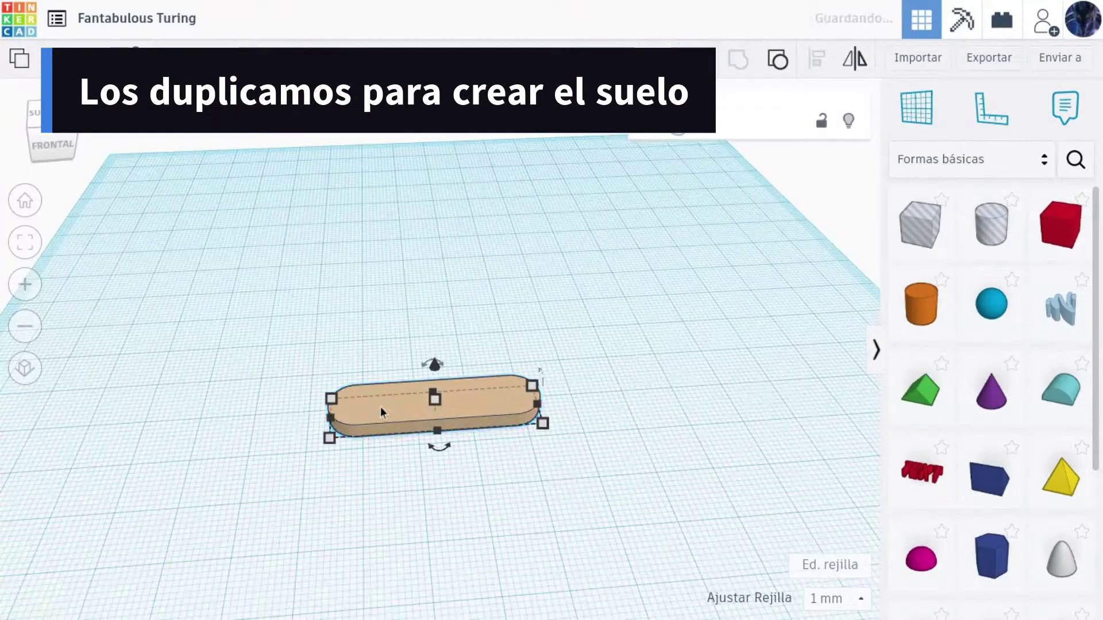
Step: Duplicate the stick repeatedly behind the first one to form a row of seven sticks side by side
key("Up")
key("Up")
key("Up")
key("Up")
key("Up")
key("Up")
key("Up")
key("Up")
key("Up")
key("Up")
key("ctrl+d")
key("ctrl+d")
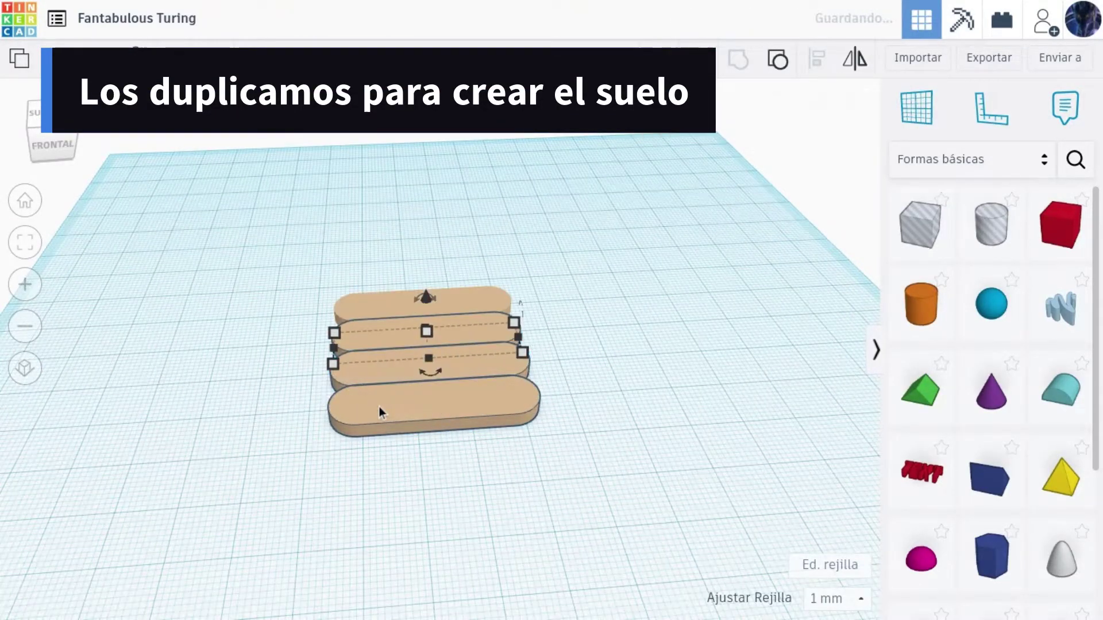
key("ctrl+d")
key("ctrl+d")
key("ctrl+d")
Step: Duplicate the row of seven sticks and move the copy 71 mm so it continues the row
left_click(237, 296)
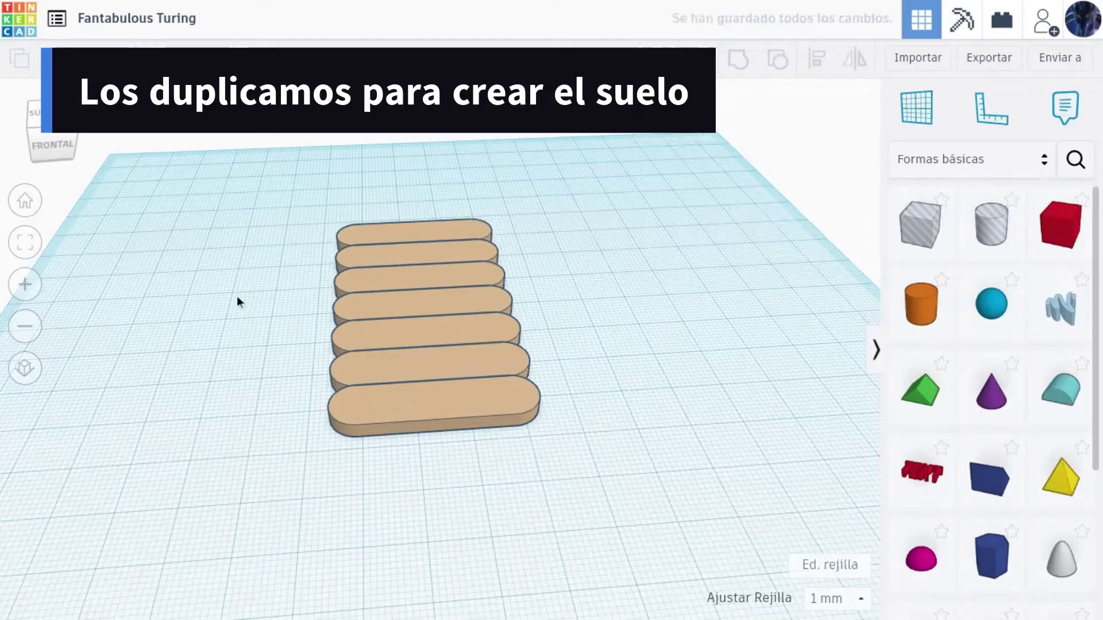
right_click_drag(237, 295, 90, 143)
left_click_drag(524, 227, 94, 547)
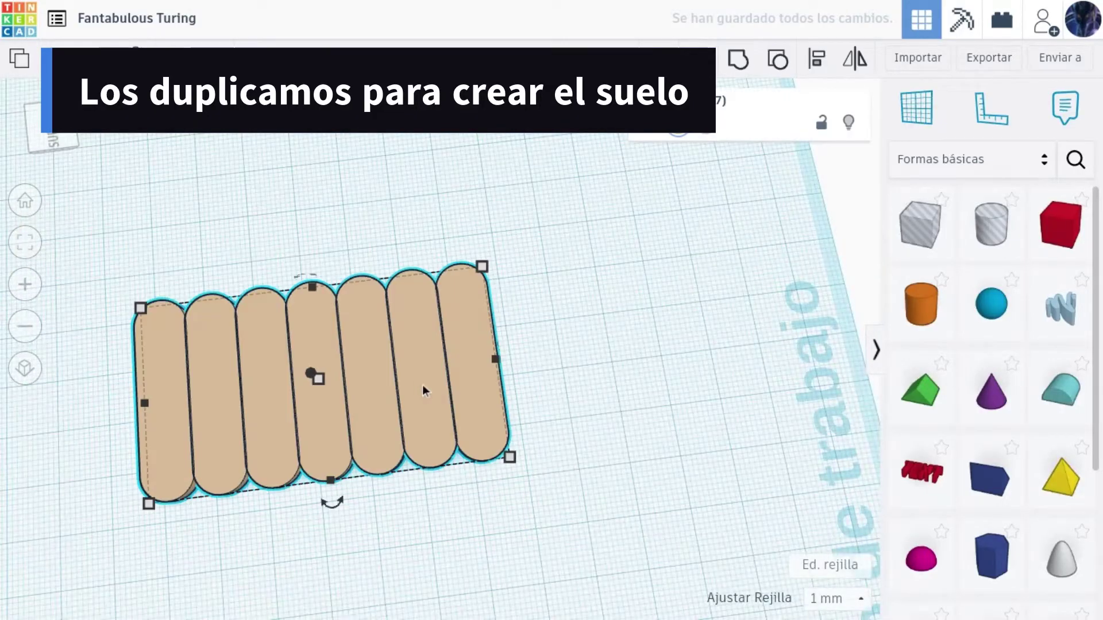
scroll(423, 385, "down", 5)
key("ctrl+d")
left_click_drag(447, 366, 564, 351)
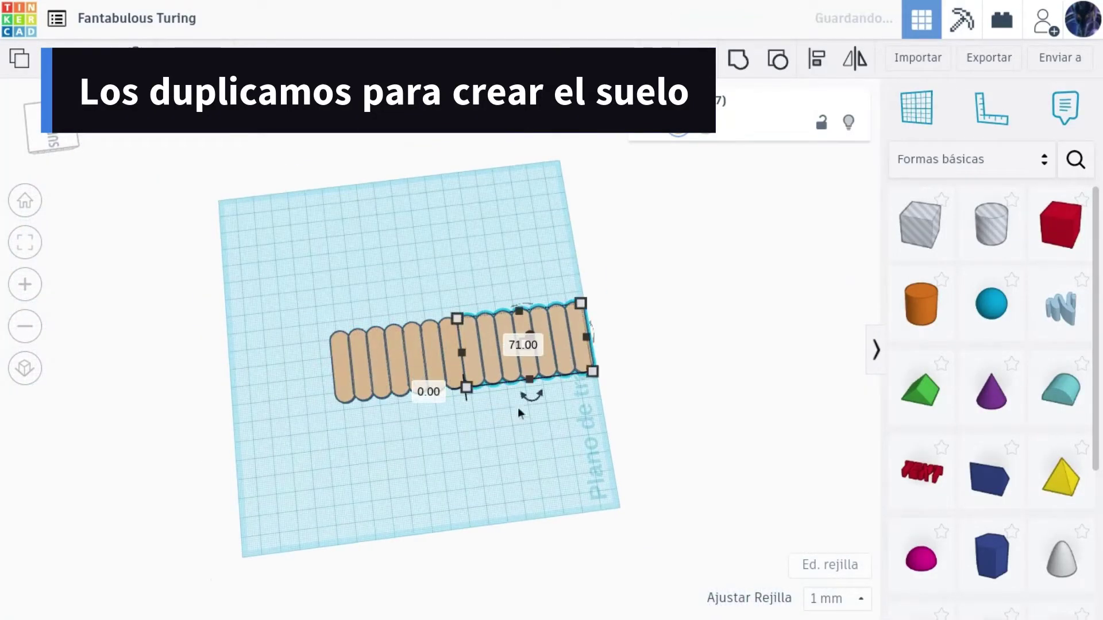
Step: Move all fourteen sticks 20 mm back along the row and group them into one floor piece
left_click(519, 412)
left_click_drag(632, 238, 151, 527)
left_click_drag(503, 355, 465, 355)
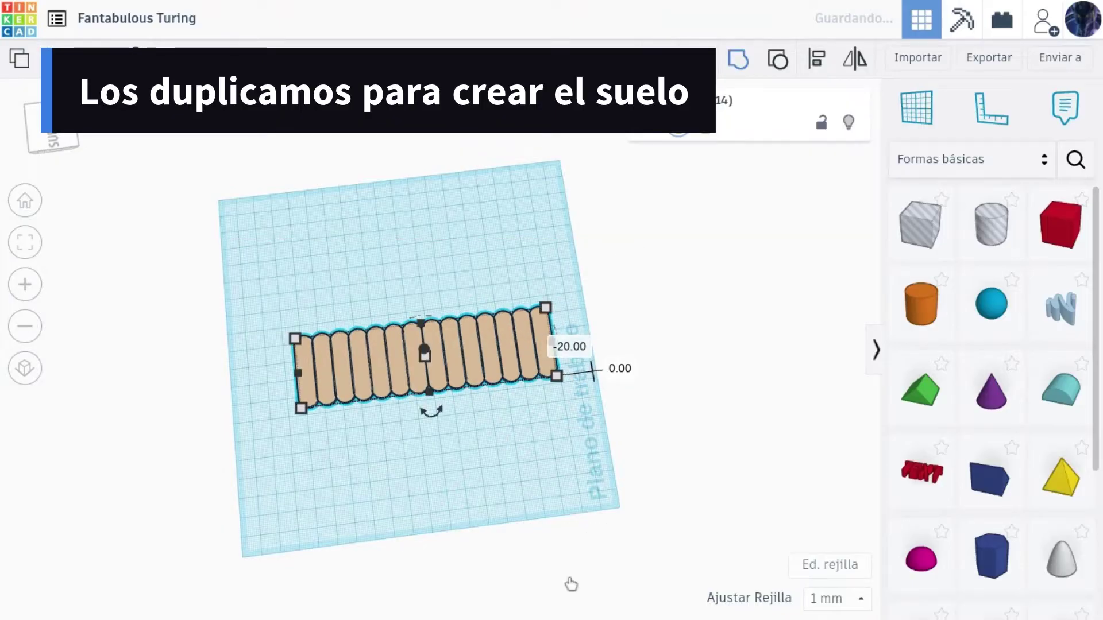
scroll(183, 232, "up", 6)
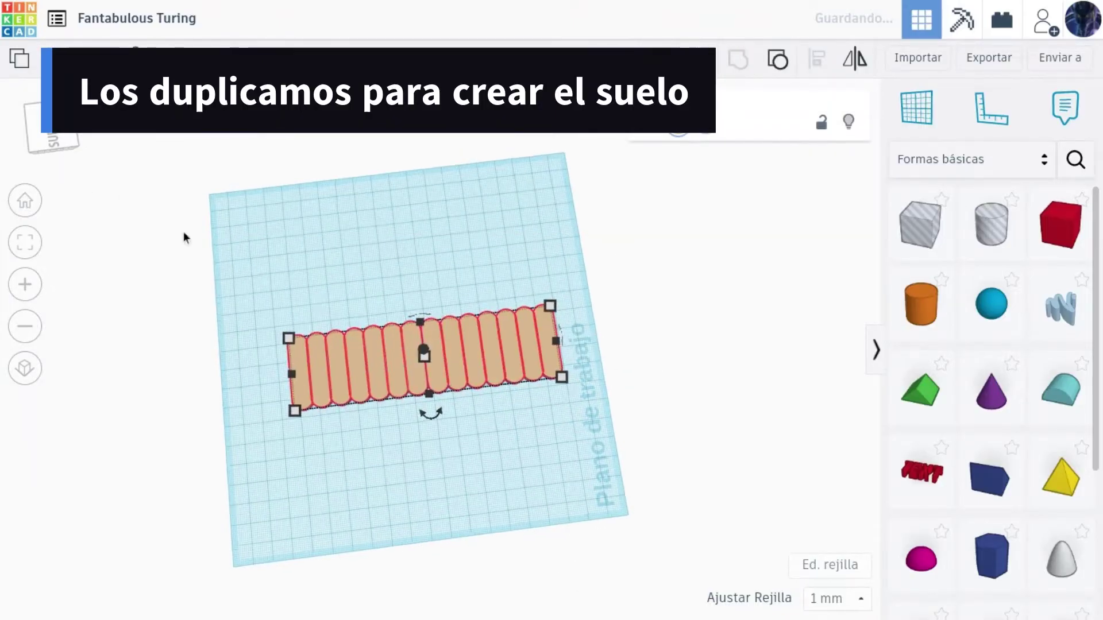
left_click(189, 253)
Step: Duplicate the separate short stick, place the copy about 54 mm away, and lengthen the copy to 78 mm
right_click_drag(189, 253, 282, 112)
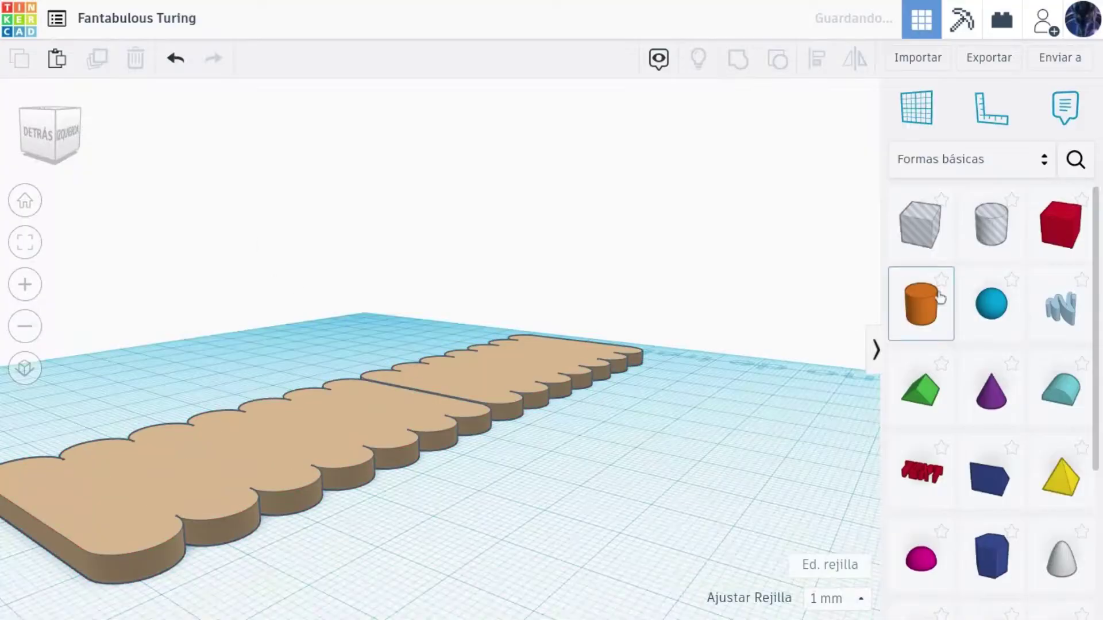
left_click(405, 411)
right_click_drag(406, 411, 543, 506)
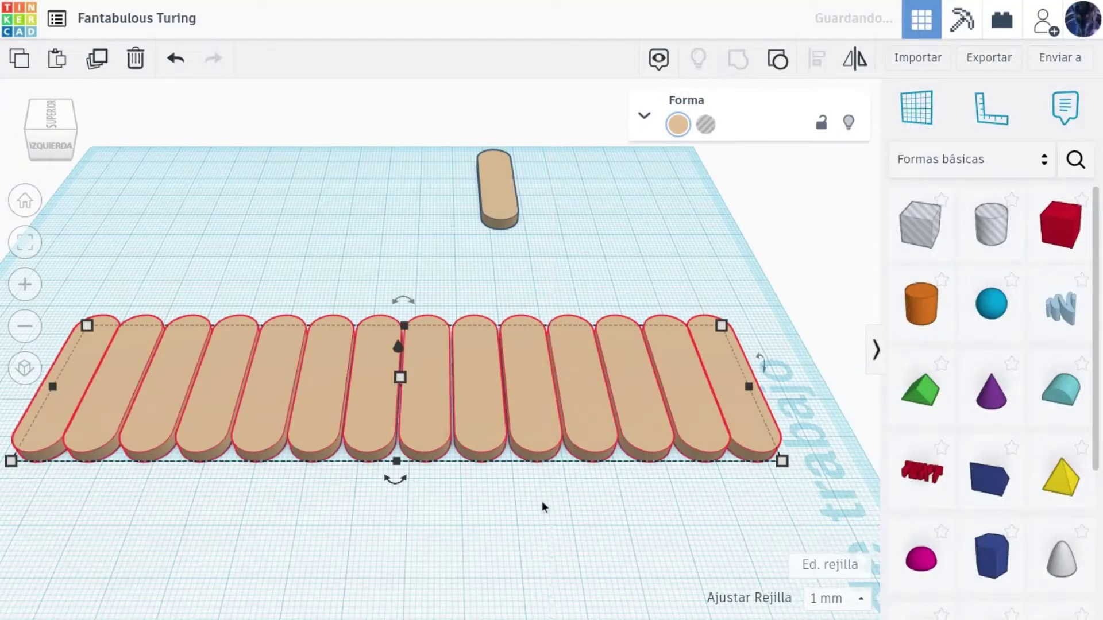
left_click_drag(53, 136, 66, 143)
left_click(262, 301)
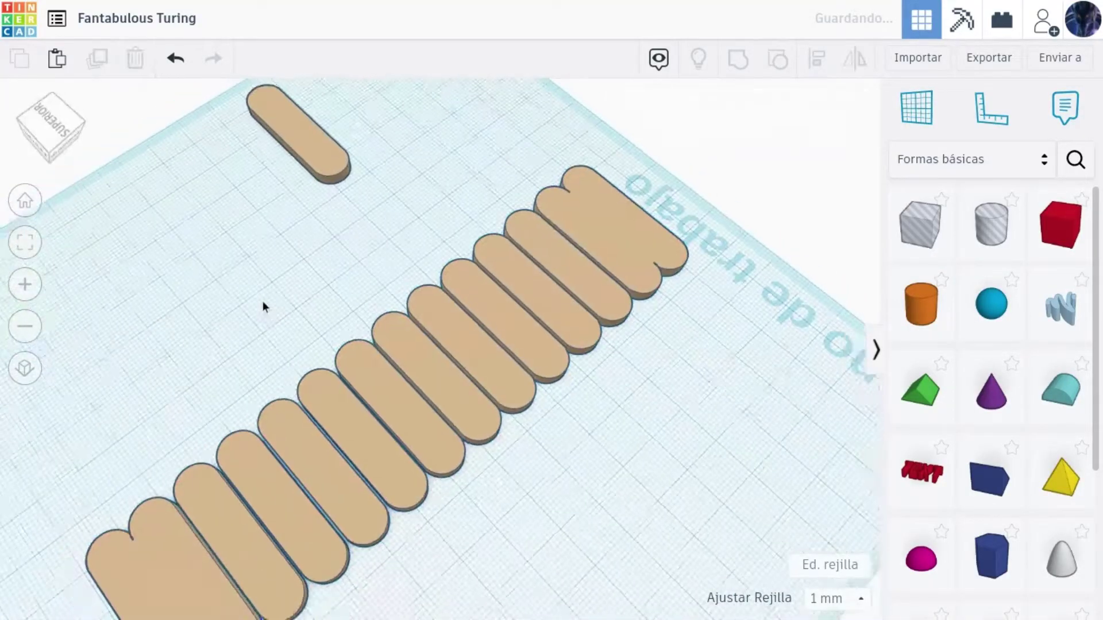
scroll(270, 287, "down", 2)
left_click(333, 187)
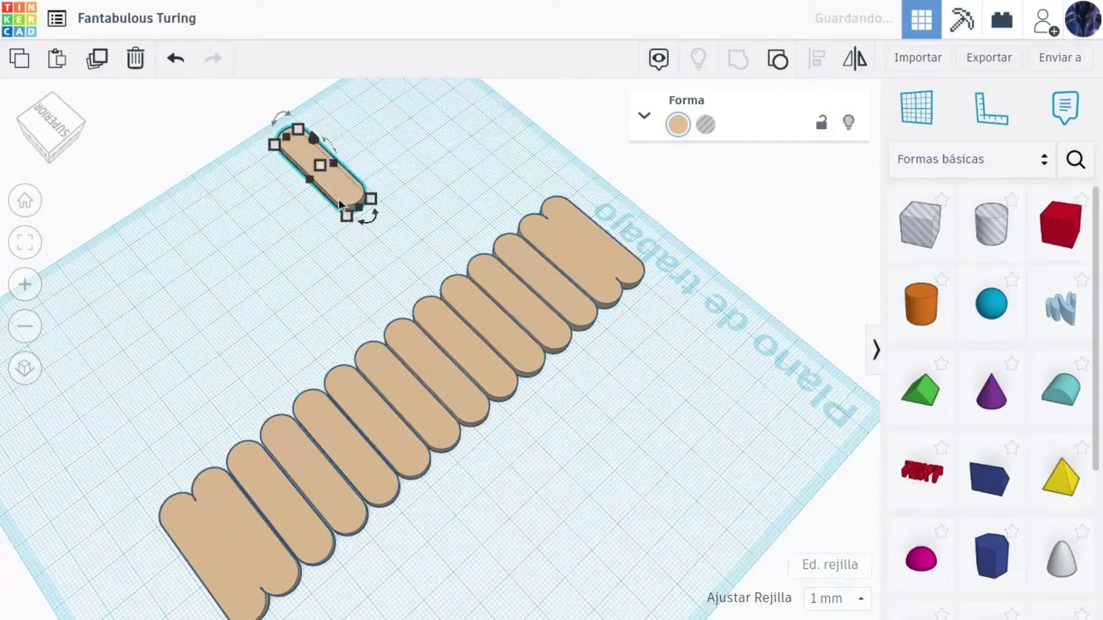
scroll(339, 199, "down", 5)
scroll(390, 266, "up", 5)
left_click_drag(305, 139, 138, 293, "alt")
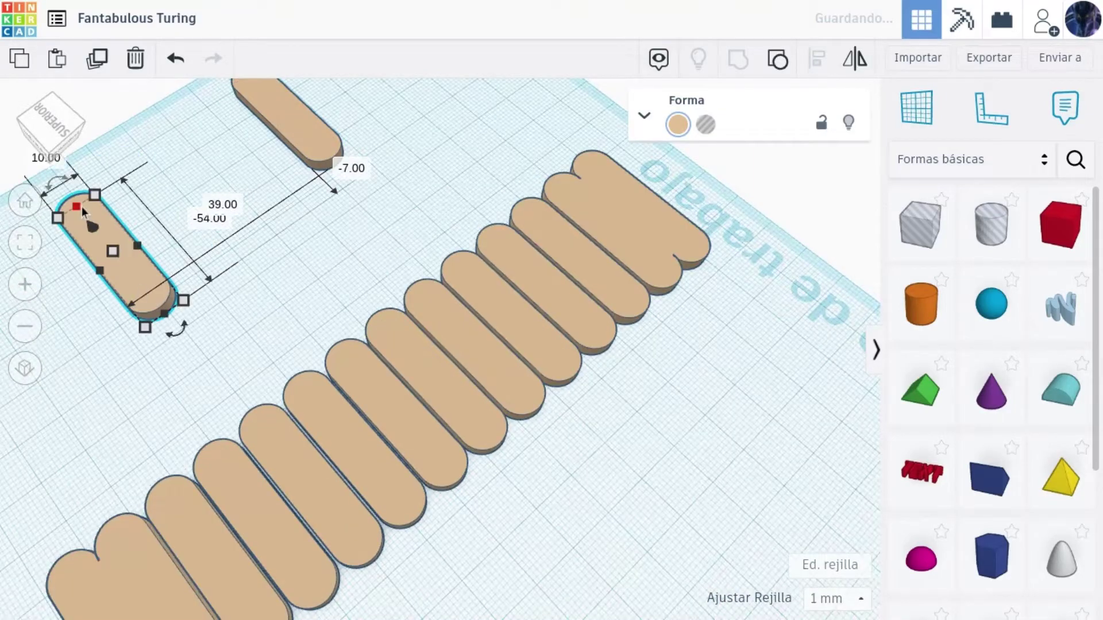
left_click_drag(79, 207, 33, 159)
Step: Move the long stick to the opposite side of the floor and rotate it parallel to the row
scroll(174, 270, "down", 2)
left_click_drag(173, 270, 605, 500)
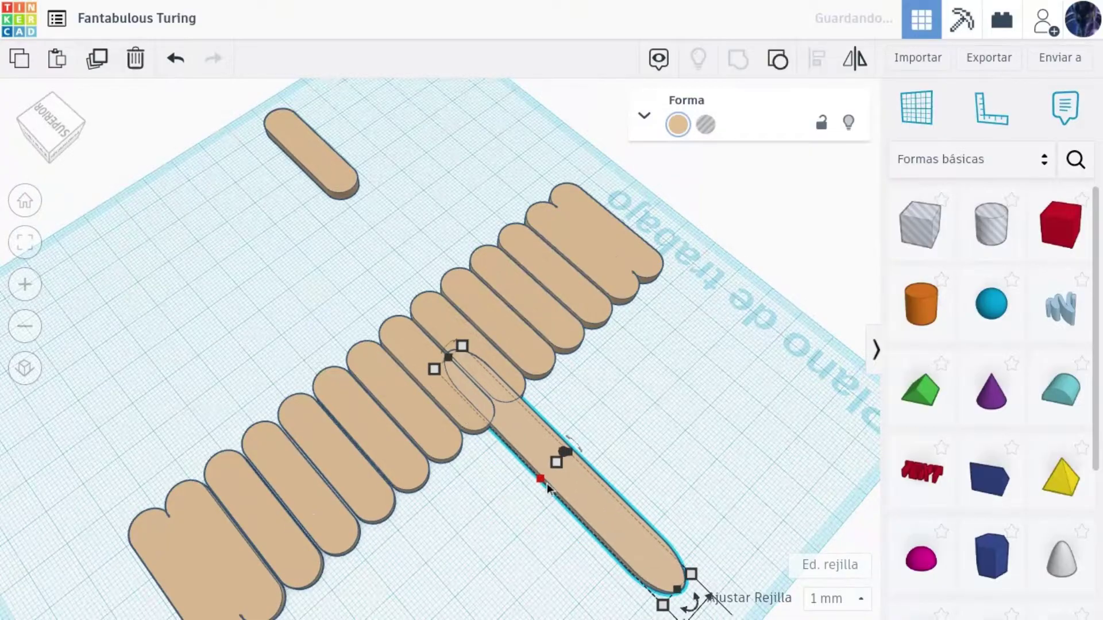
left_click_drag(690, 600, 460, 592)
Step: Rotate the long stick 90° to stand it on its edge and raise it above the workplane
left_click(59, 119)
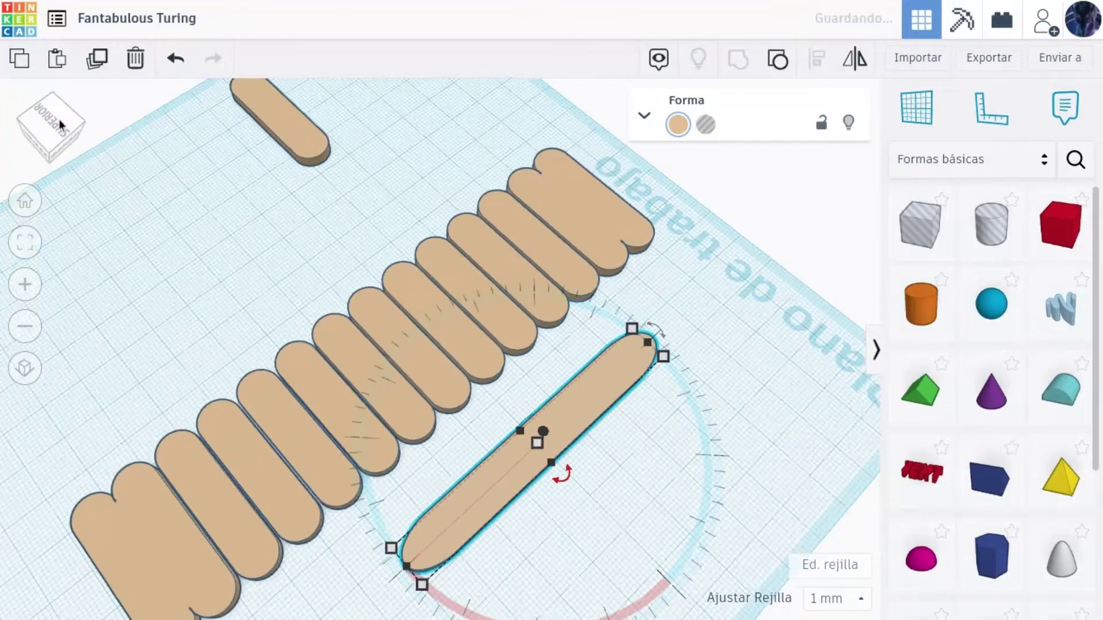
left_click_drag(465, 345, 571, 305)
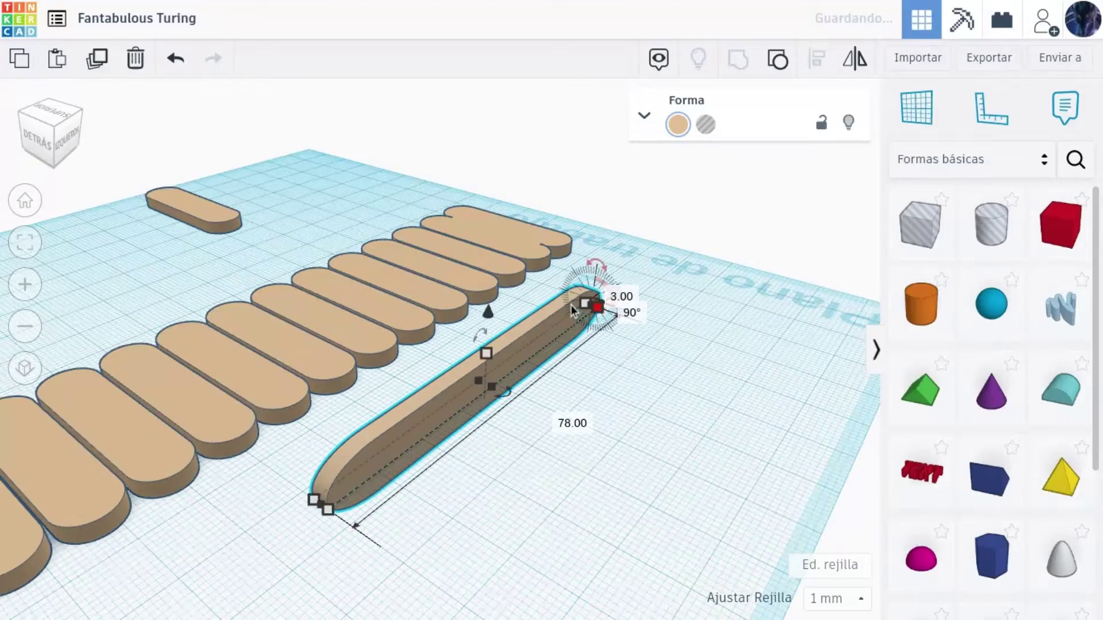
left_click_drag(488, 312, 494, 160)
Step: Position the raised long stick along the near long edge of the floor
left_click_drag(57, 118, 39, 133)
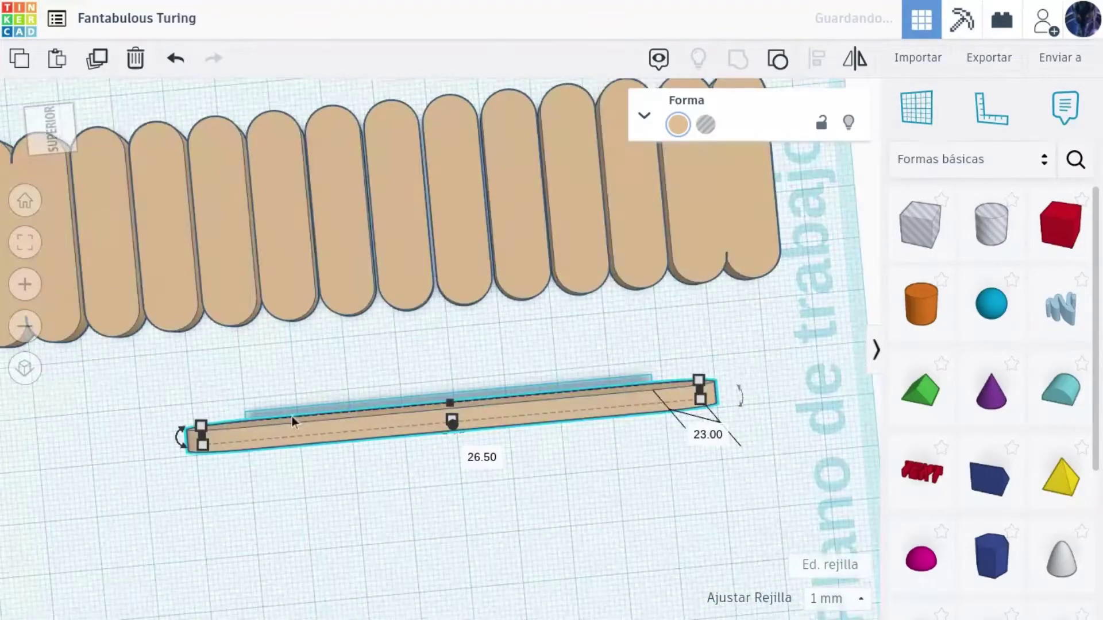
left_click_drag(291, 416, 261, 323)
scroll(261, 322, "down", 5)
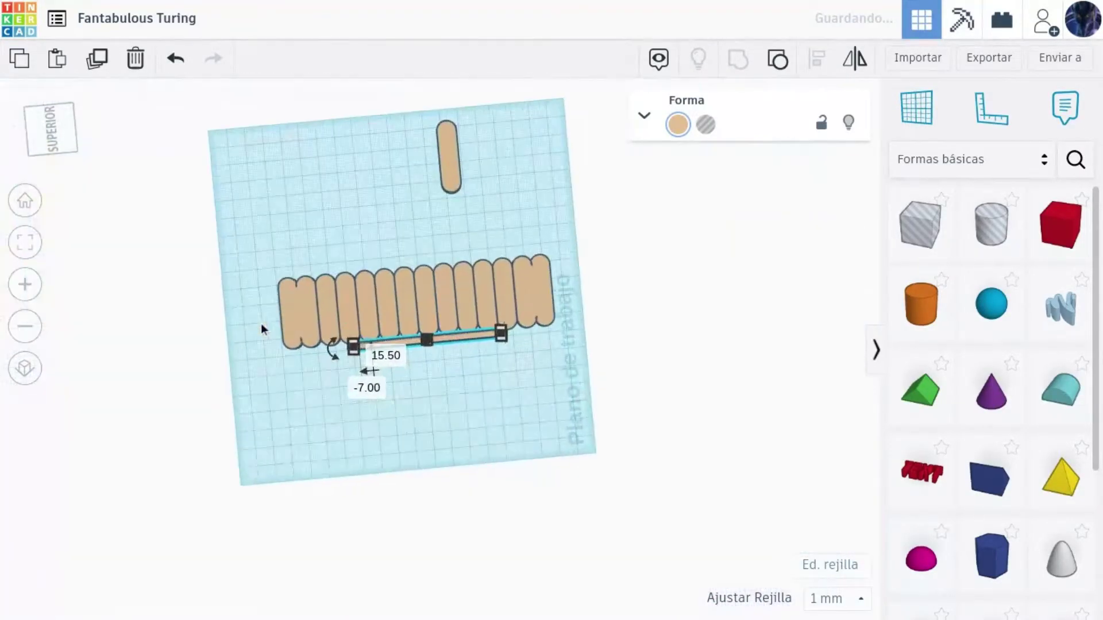
left_click_drag(63, 148, 61, 125)
scroll(256, 308, "up", 5)
key("ctrl+d")
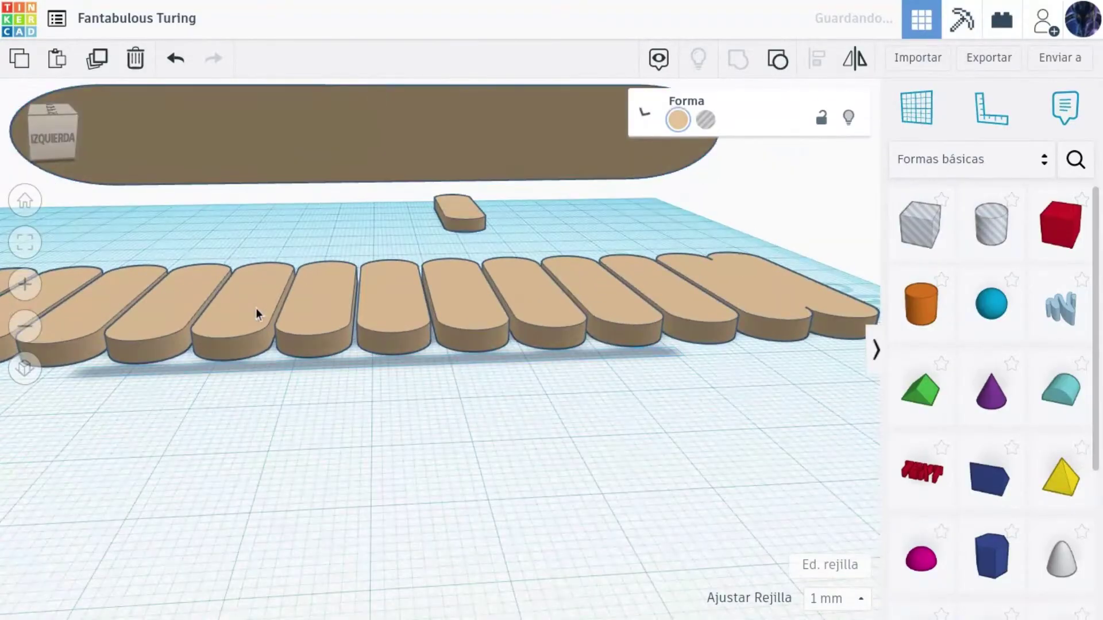
scroll(256, 308, "down", 5)
scroll(256, 308, "down", 5)
key("Delete")
Step: Duplicate the raised long stick and drop the copy down onto the workplane beside the floor
left_click(419, 324)
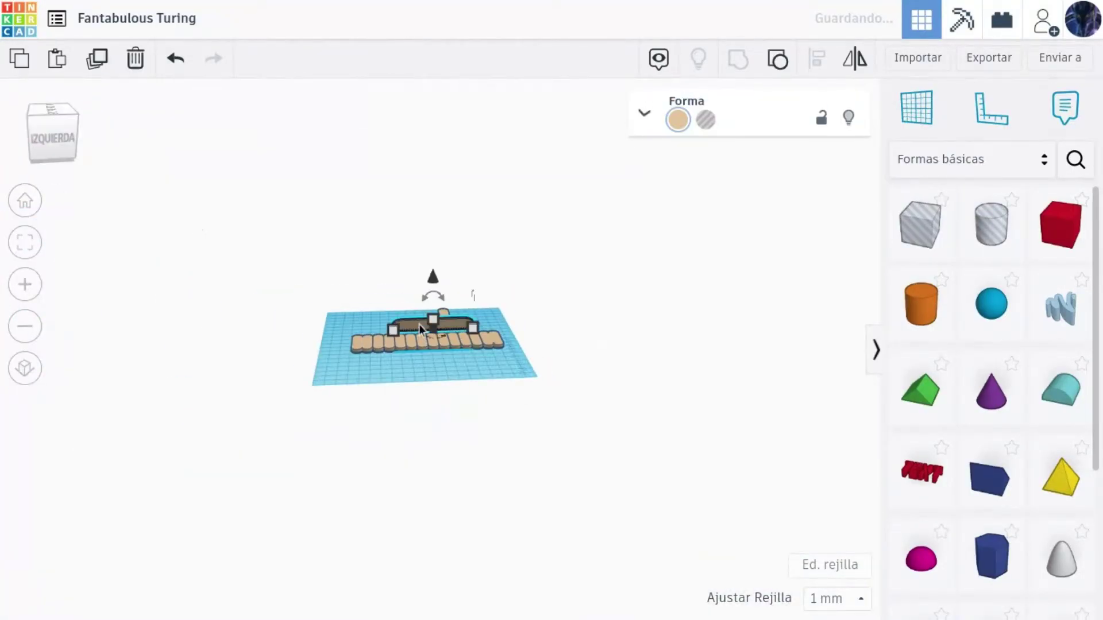
key("ctrl+d")
key("d")
scroll(432, 340, "up", 5)
left_click(465, 463)
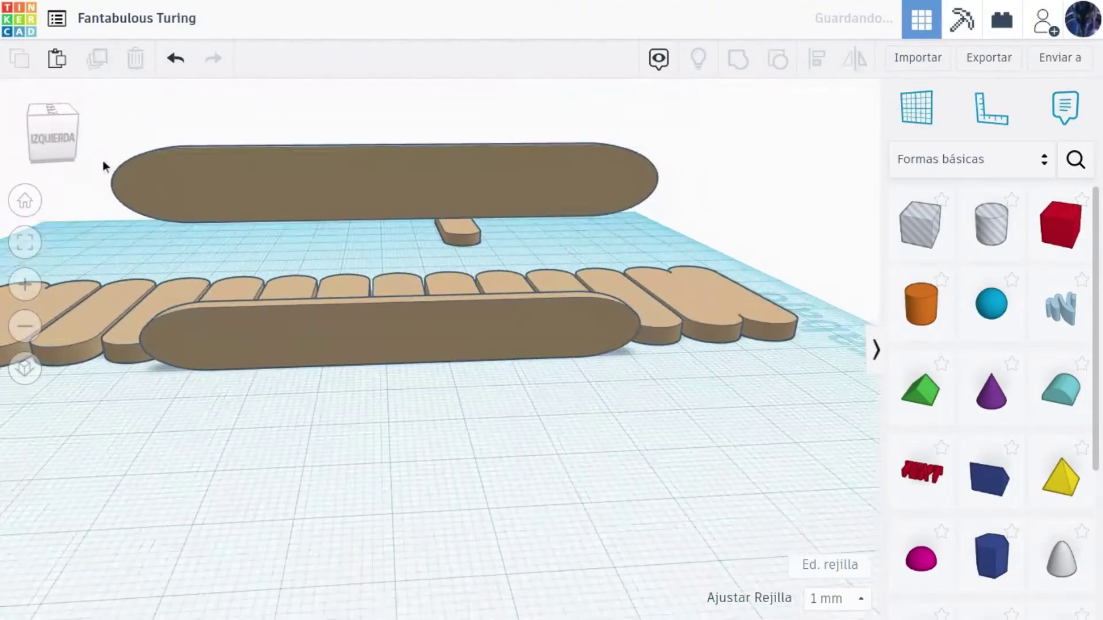
Step: Duplicate the raised long stick and place the tilted copy as a diagonal at the floor's left end
scroll(168, 211, "down", 2)
left_click(375, 222)
scroll(376, 221, "down", 3)
key("ctrl+d")
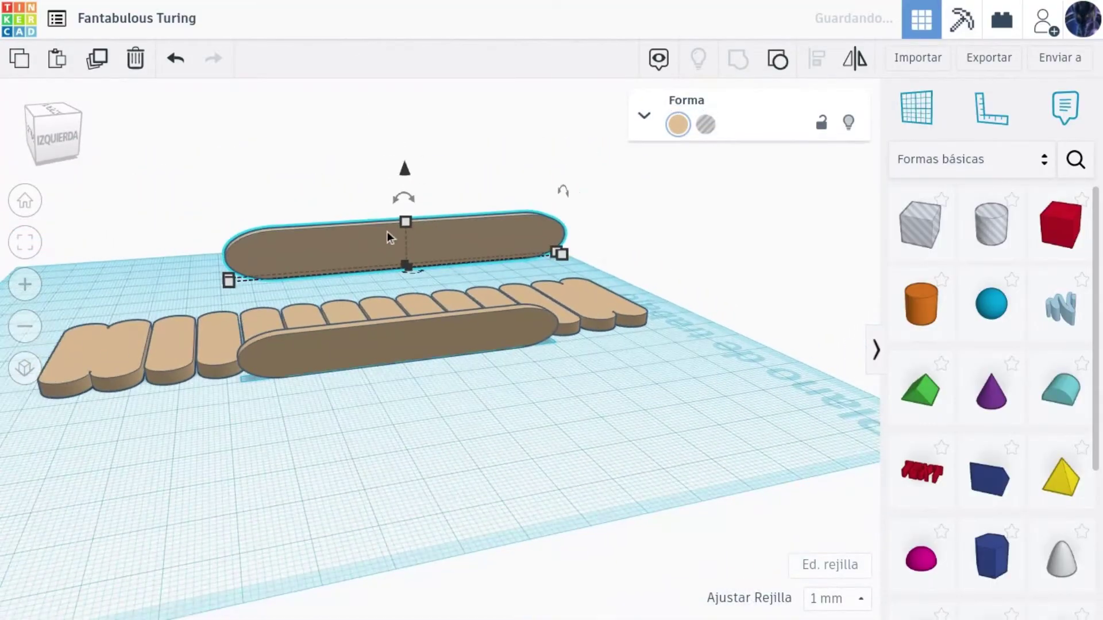
mouse_move(404, 199)
left_mouse_down()
mouse_move(370, 224)
mouse_move(390, 212)
left_mouse_up()
left_click_drag(405, 115, 408, 170)
key("Left")
key("Left")
key("Left")
key("Left")
key("Left")
key("Left")
key("Left")
key("Left")
key("Left")
key("Left")
key("Left")
key("Left")
key("Left")
key("Left")
key("Left")
key("Left")
key("Left")
key("Left")
key("Left")
key("Left")
key("Left")
key("Left")
key("Left")
key("Left")
key("Left")
key("Left")
key("Left")
key("Left")
key("Left")
key("Left")
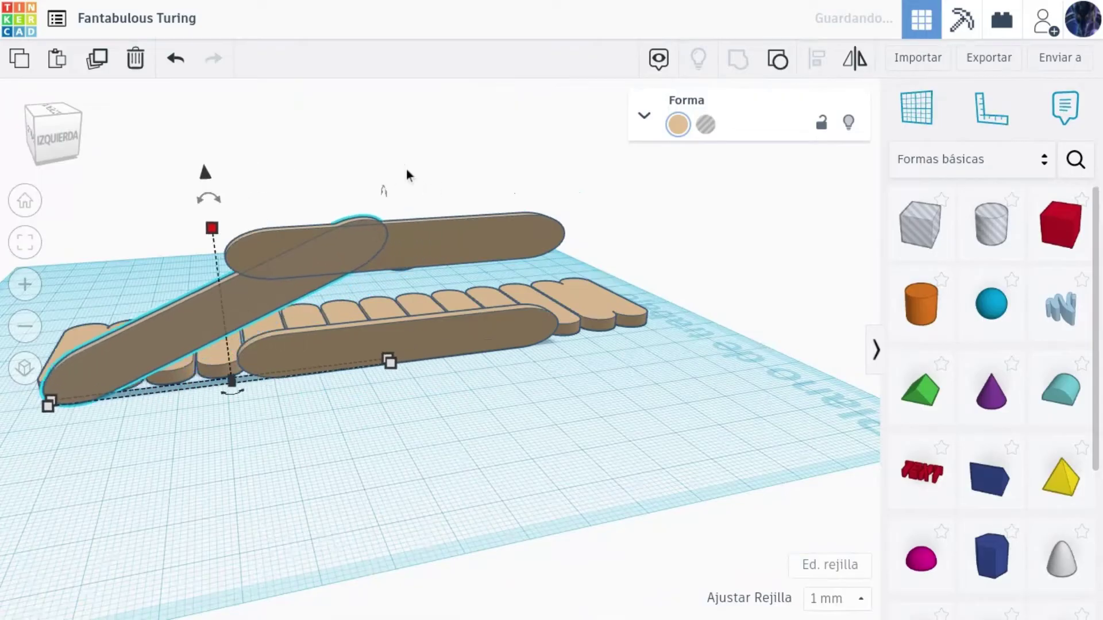
Step: Shorten a copy of the long stick on the workplane to about 69 mm and tilt it diagonally
left_click(304, 352)
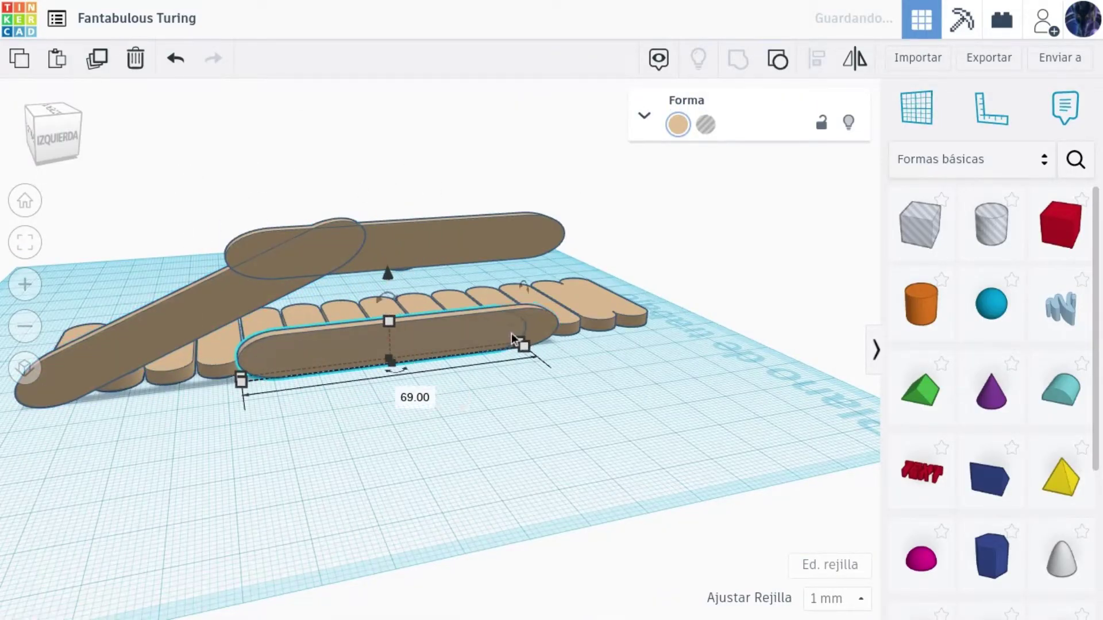
left_click_drag(386, 297, 340, 290)
left_click_drag(387, 237, 385, 186)
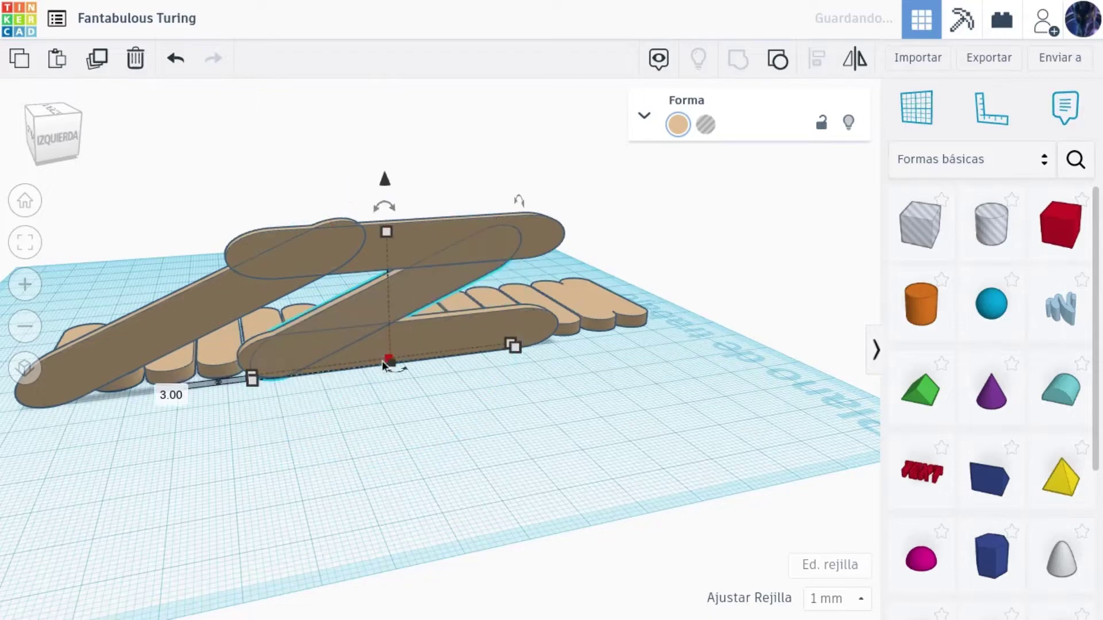
Step: Move the shortened diagonal stick to the floor's left end and tilt it more steeply
key("Left")
key("Left")
key("Left")
key("Left")
key("Left")
key("Left")
key("Left")
key("Left")
key("Left")
key("Left")
key("Left")
key("Left")
key("Left")
key("Left")
key("Left")
key("Left")
key("Left")
key("Left")
key("Left")
key("Left")
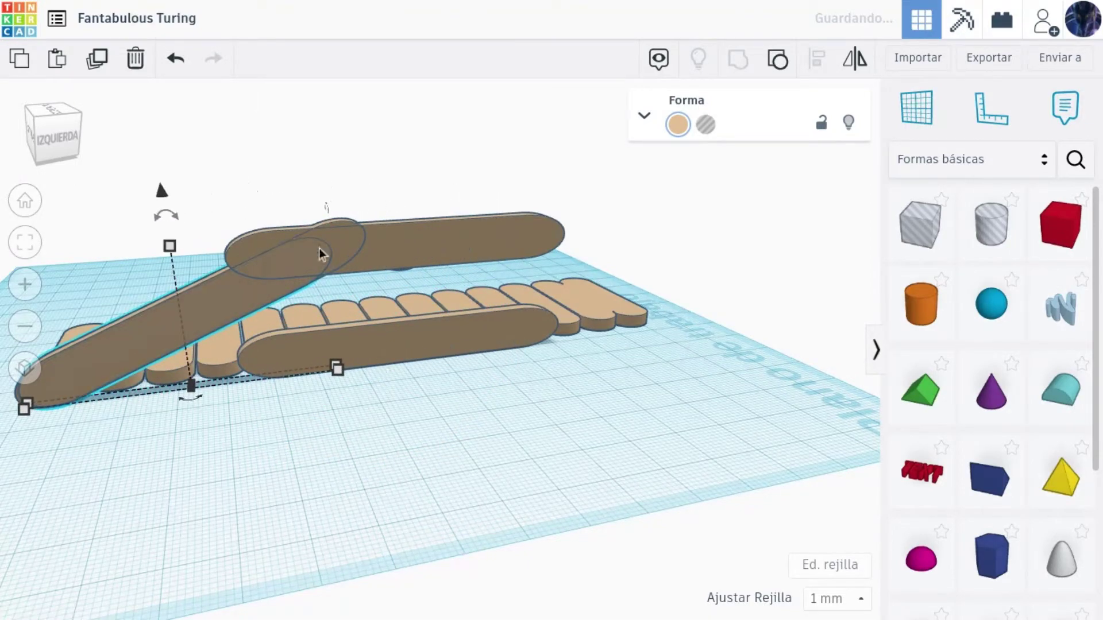
left_click_drag(166, 215, 125, 125)
Step: Make another shortened copy of the long stick on the workplane and delete both diagonal sticks at the floor's left end
left_click(401, 347)
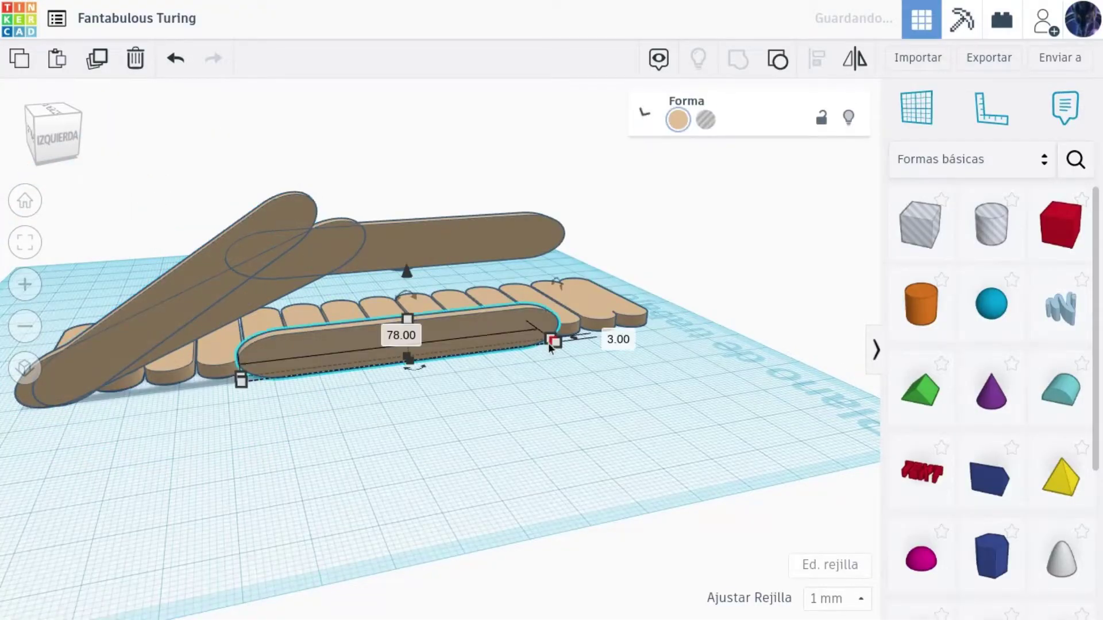
left_click_drag(552, 342, 464, 343)
left_click(198, 262)
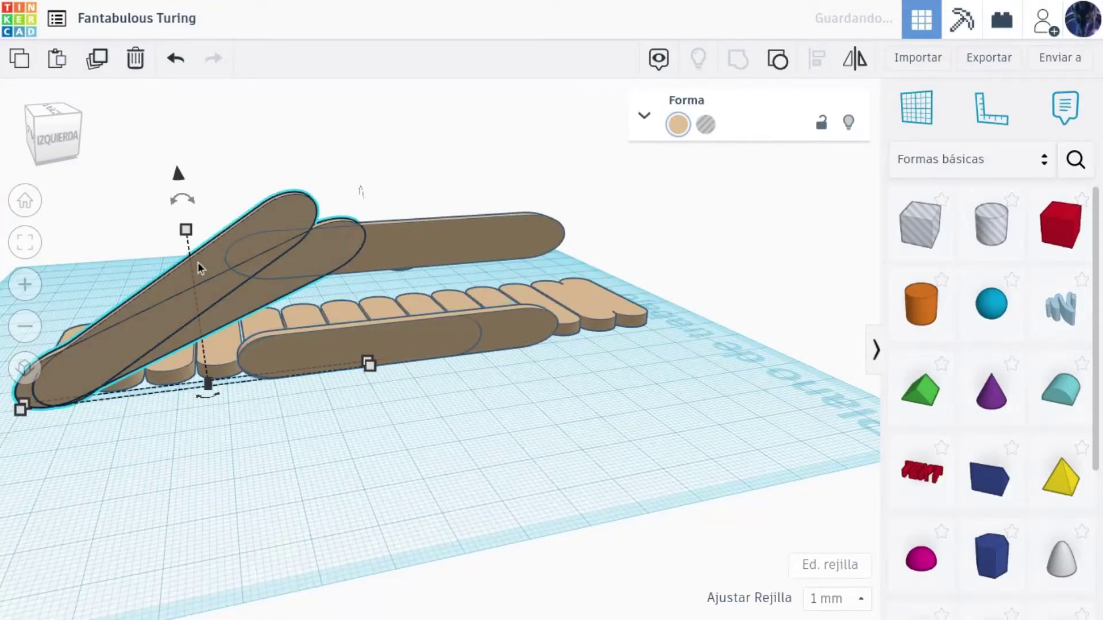
key("Delete")
Step: Slide the newly shortened stick along the near side of the floor toward its left end
left_click(329, 347)
key("Left")
key("Left")
key("Left")
key("Left")
key("Left")
key("Left")
key("Left")
key("Left")
key("Left")
key("Left")
key("Left")
key("Left")
key("Left")
key("Left")
key("Left")
key("Left")
key("Left")
key("Left")
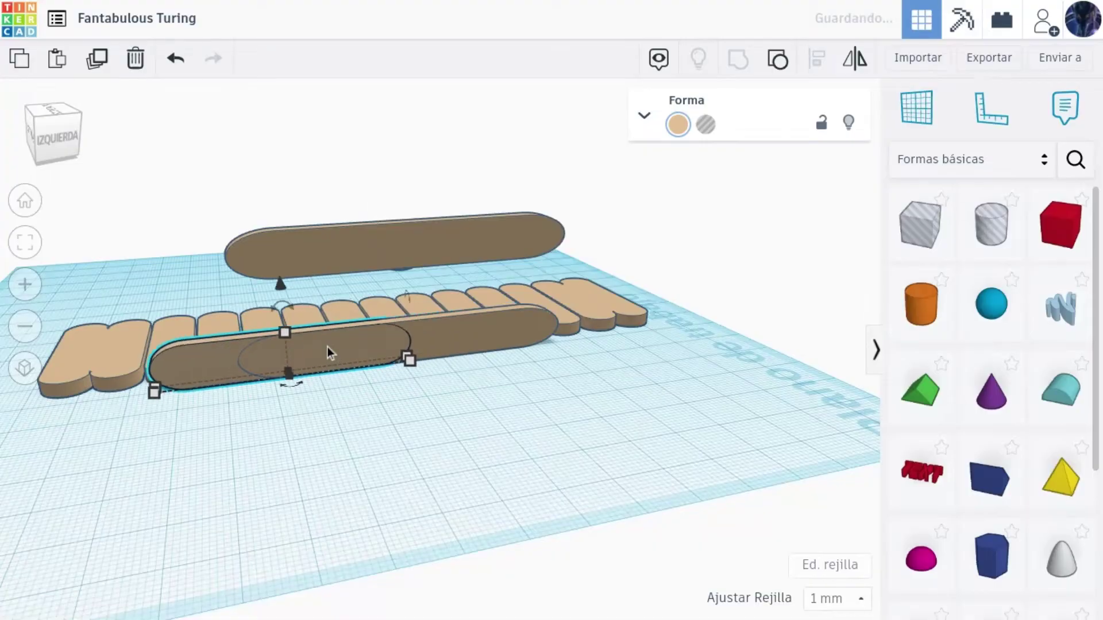
Step: Tilt the shortened stick into a diagonal running from the raised stick's left end down to the floor's left end
mouse_move(280, 301)
left_mouse_down()
mouse_move(250, 305)
mouse_move(268, 296)
left_mouse_up()
key("Left")
key("Left")
key("Left")
key("Left")
key("Left")
key("Left")
key("Left")
key("Left")
key("Left")
key("Left")
key("Left")
key("Left")
key("Left")
key("Left")
key("Left")
key("Left")
key("Left")
key("Left")
key("Left")
key("Left")
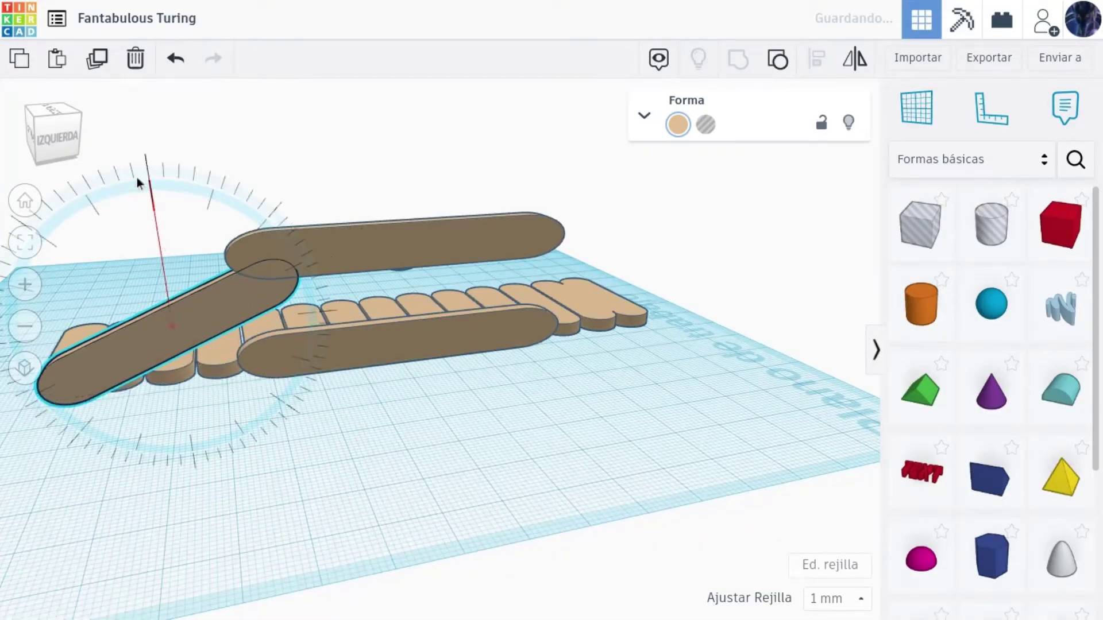
left_click_drag(137, 177, 156, 152)
left_click_drag(154, 201, 135, 166)
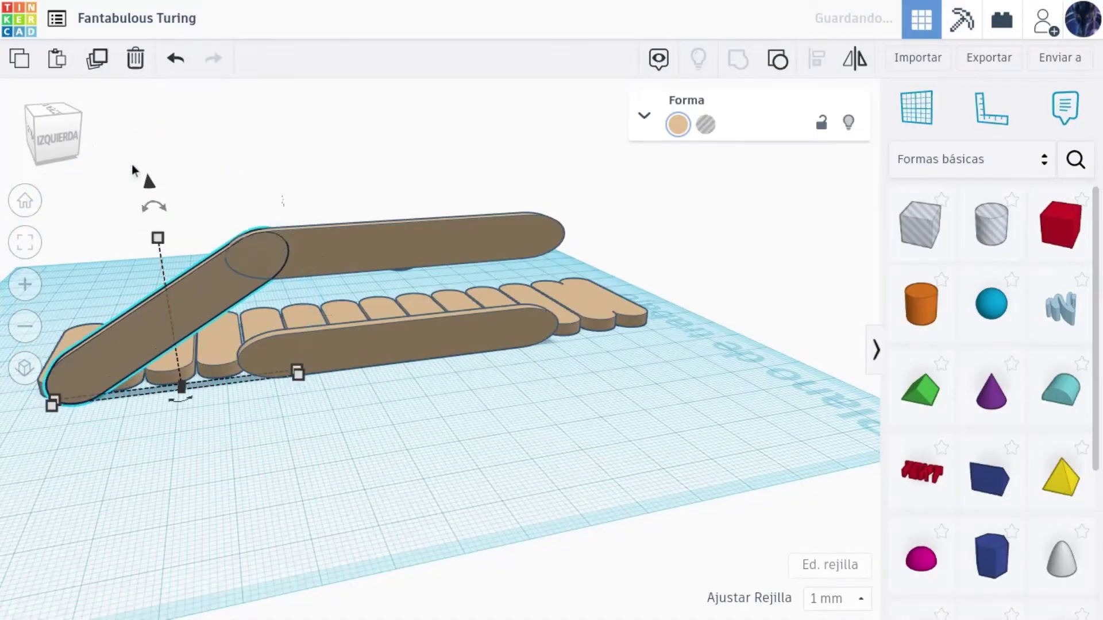
left_click(14, 153)
Step: Duplicate the diagonal stick and turn the copy around so it slopes the opposite way
left_click_drag(59, 131, 71, 148)
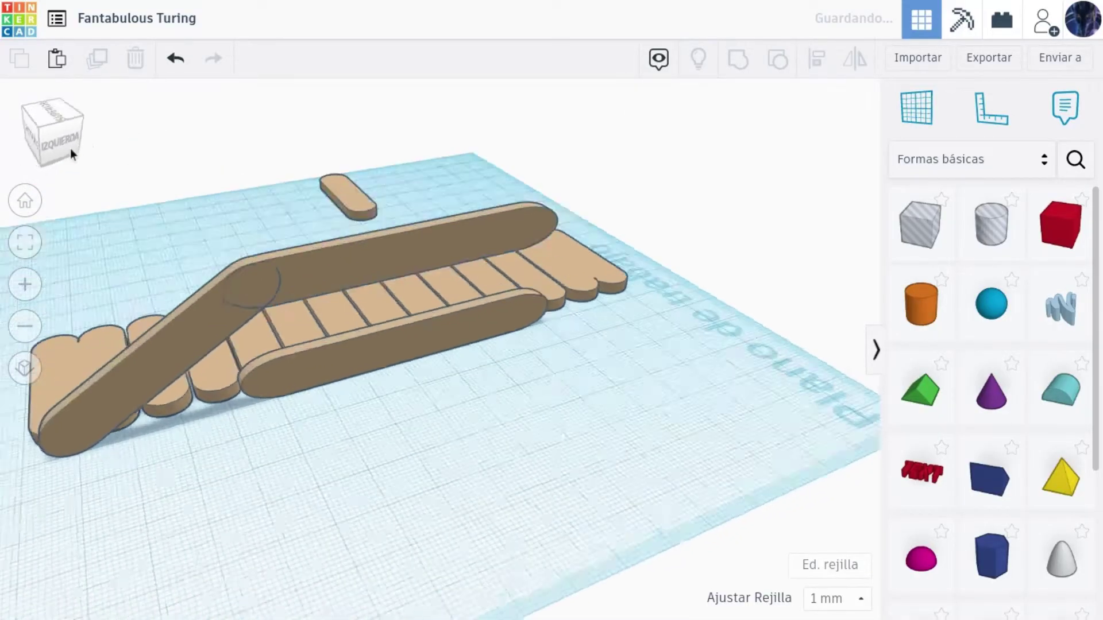
left_click(70, 148)
left_click(269, 308)
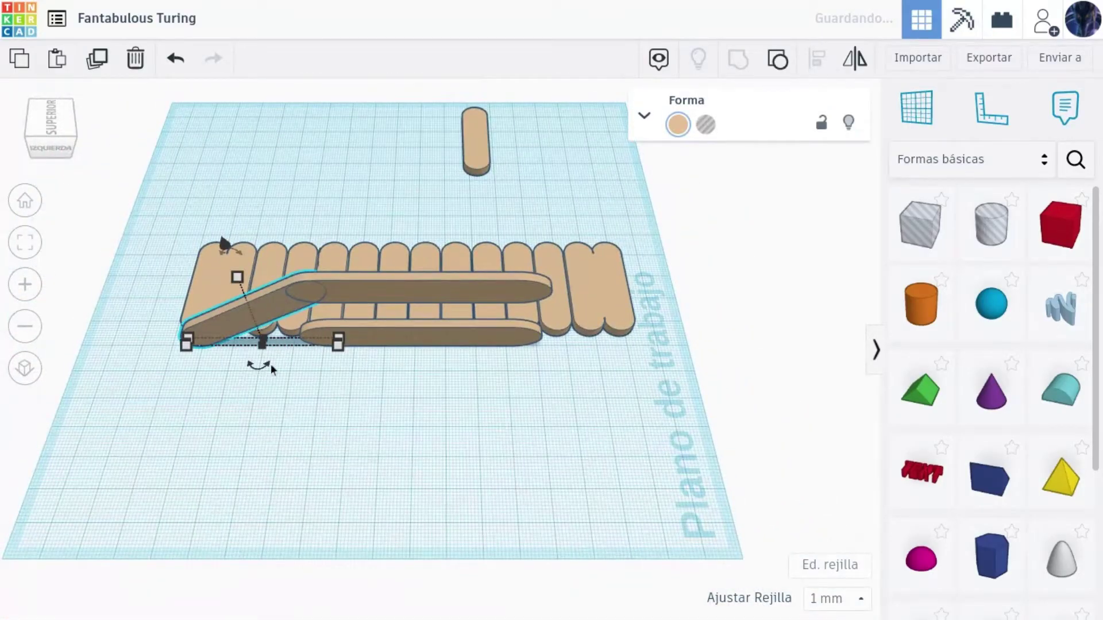
left_click_drag(271, 369, 271, 296)
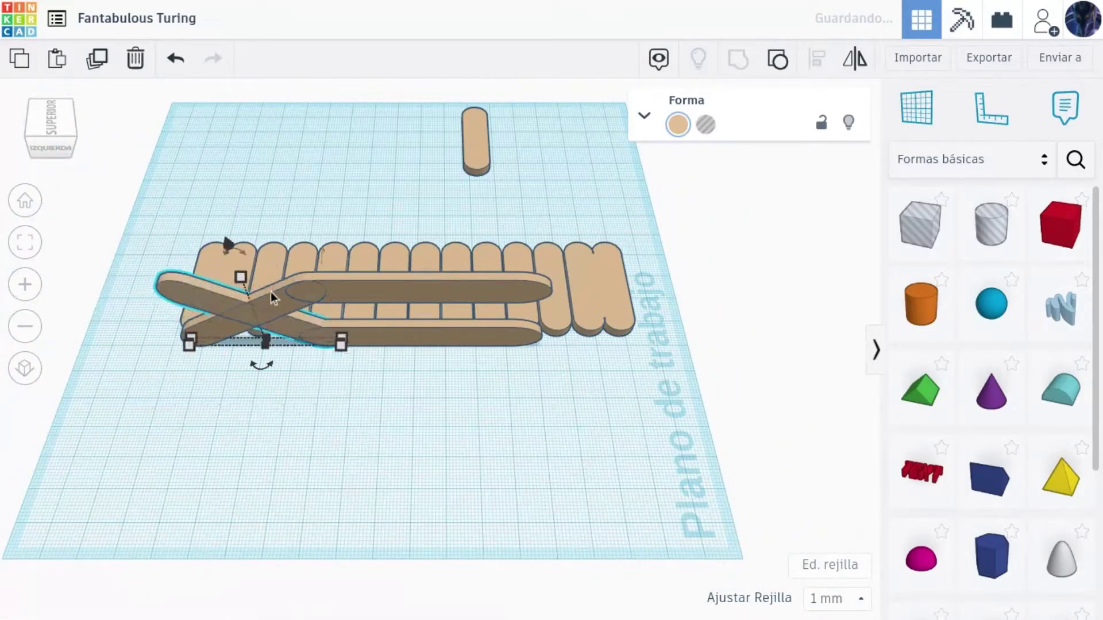
Step: Move the reversed diagonal to the floor's right end so its upper end overlaps the raised stick's right end
key("Right")
key("Right")
key("Right")
key("Right")
key("Right")
key("Right")
key("Right")
key("Right")
key("Right")
key("Right")
key("Right")
key("Right")
key("Right")
key("Right")
key("Right")
key("Right")
key("Right")
key("Right")
key("Right")
key("Right")
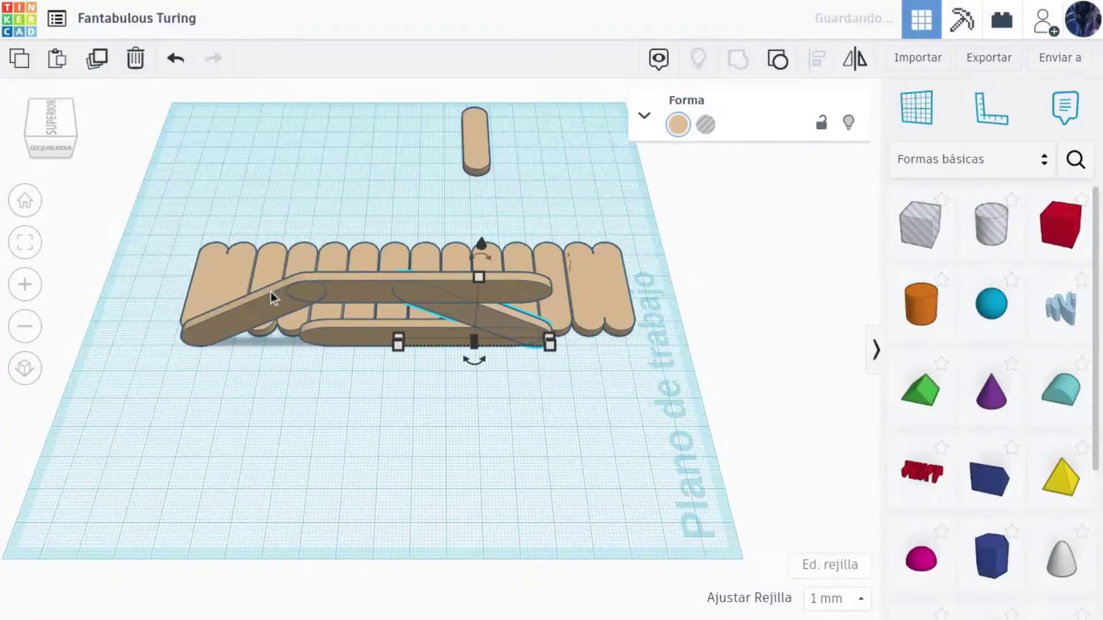
key("Right")
key("Right")
key("Right")
key("Right")
key("Right")
key("Right")
key("Right")
key("Right")
key("Right")
key("Right")
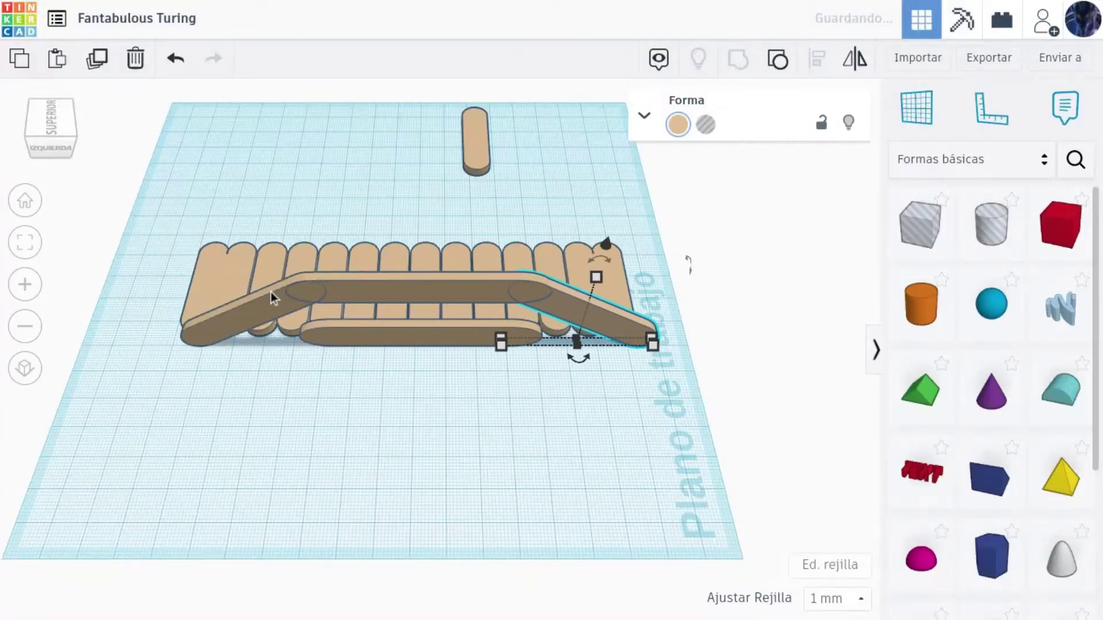
Step: Adjust the raised stick and both diagonals together along the floor and remove the spare long stick from the workplane
left_click(195, 315, "shift")
left_click(366, 287, "shift")
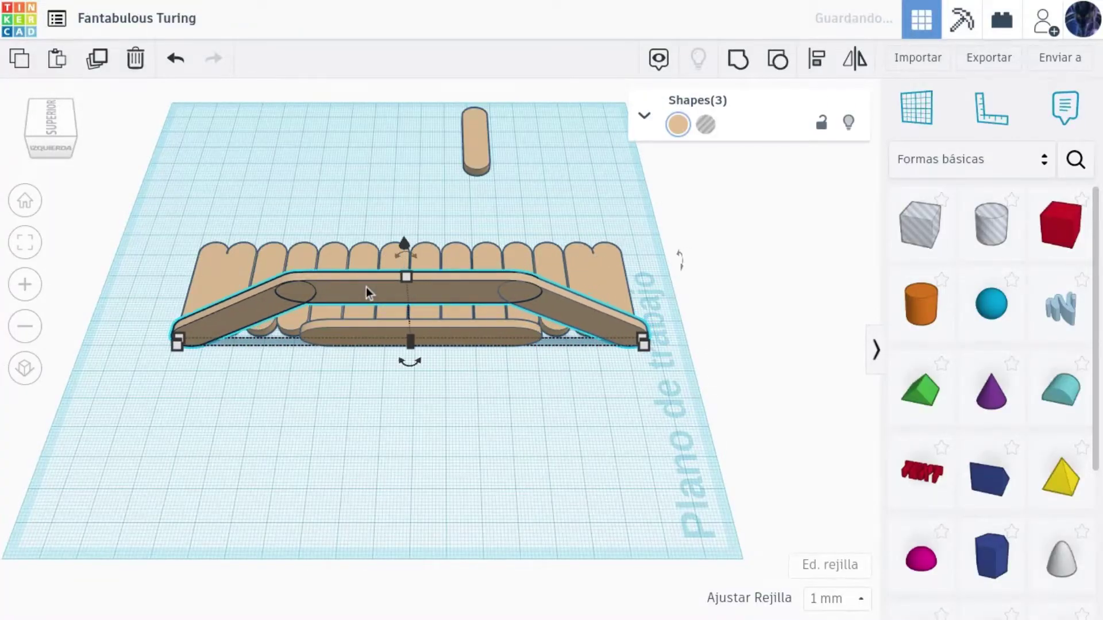
key("Right")
left_click(385, 334, "shift")
key("Left")
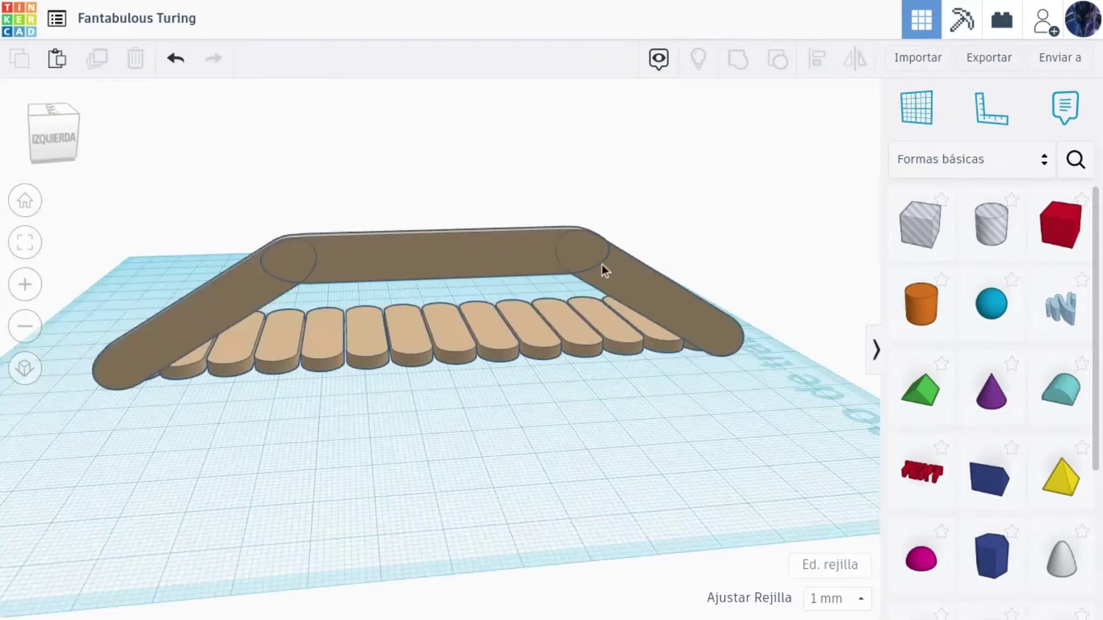
Step: Select the raised stick with its two diagonal sticks and remove them from beside the floor
left_click(647, 350)
left_click(631, 299)
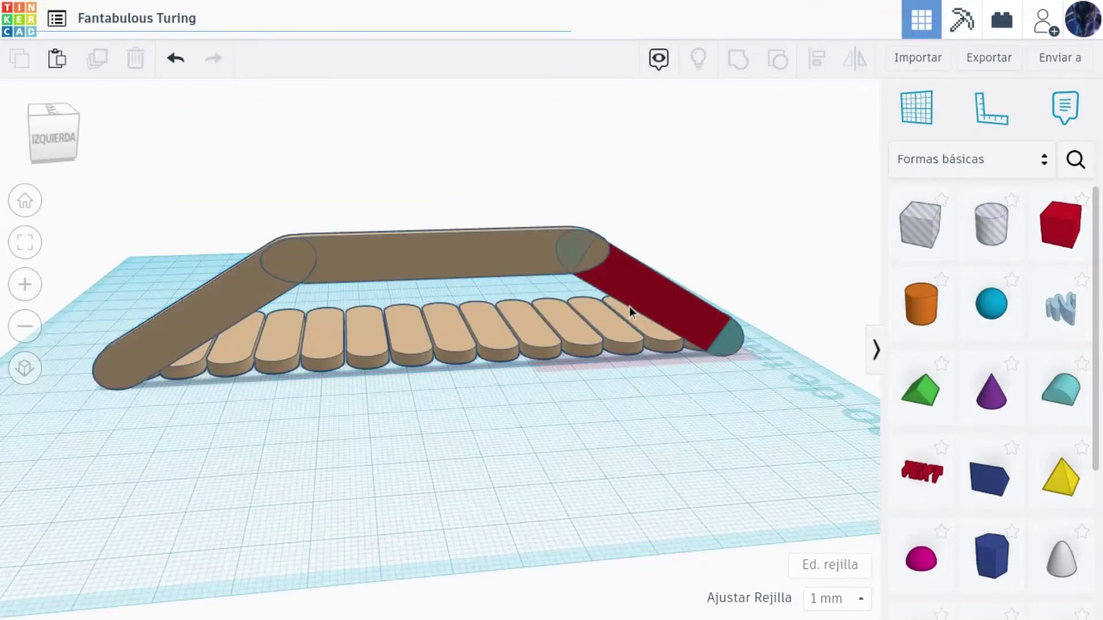
left_click(351, 265)
left_click(252, 290, "shift")
left_click(679, 297, "shift")
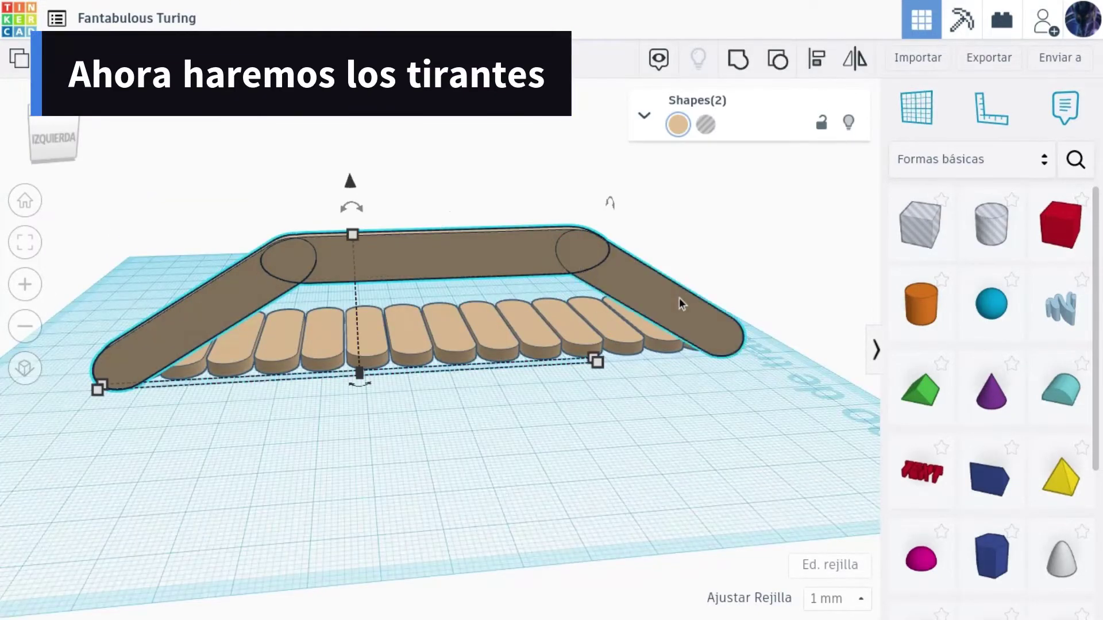
key("Delete")
Step: Duplicate the loose stick lying behind the floor, move the copy clear of the original and stand it upright
left_click(471, 271)
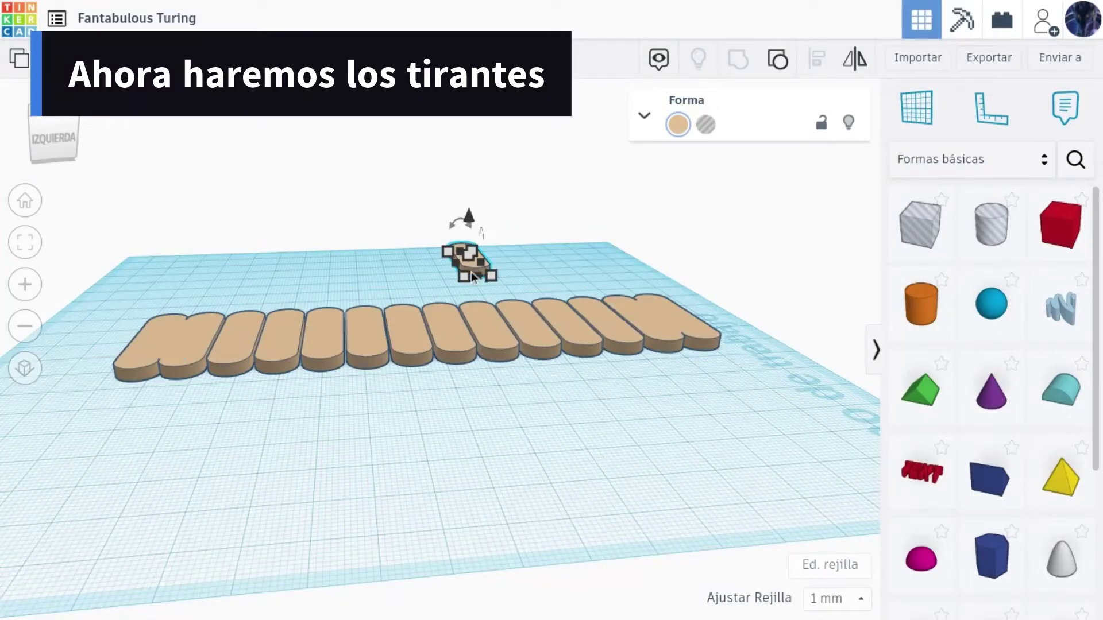
key("Left")
key("Left")
key("Left")
key("Left")
key("Left")
key("Left")
key("Left")
key("Left")
key("Left")
key("Left")
key("Left")
key("Left")
key("Left")
key("Left")
key("Left")
key("Left")
key("Left")
key("Left")
key("Left")
key("Left")
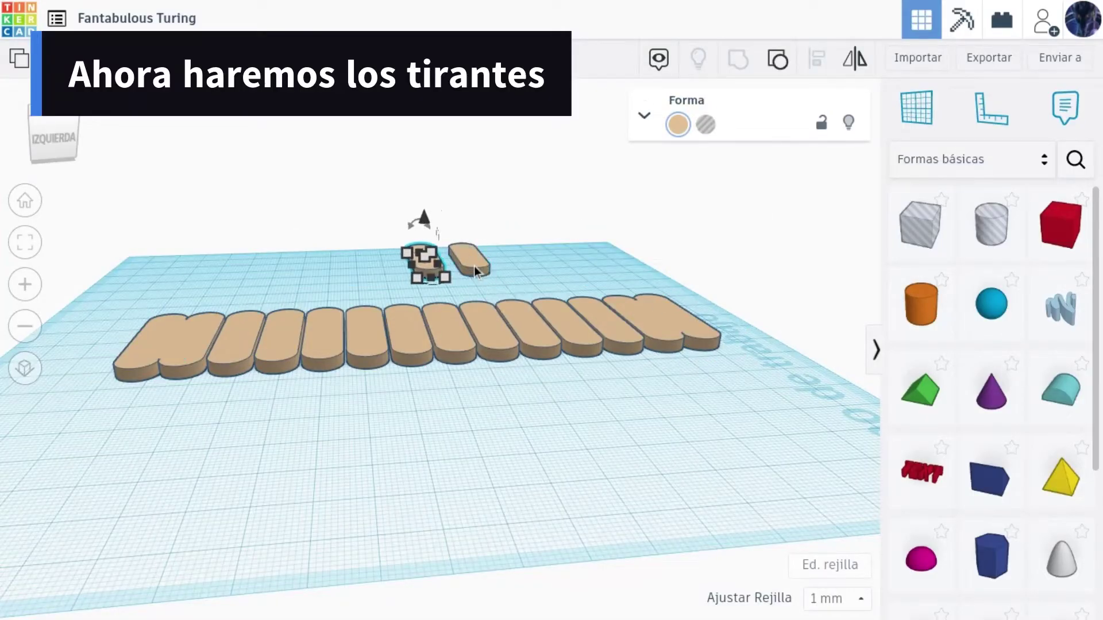
key("f")
left_click_drag(500, 305, 511, 367)
scroll(511, 366, "down", 5)
key("ctrl+d")
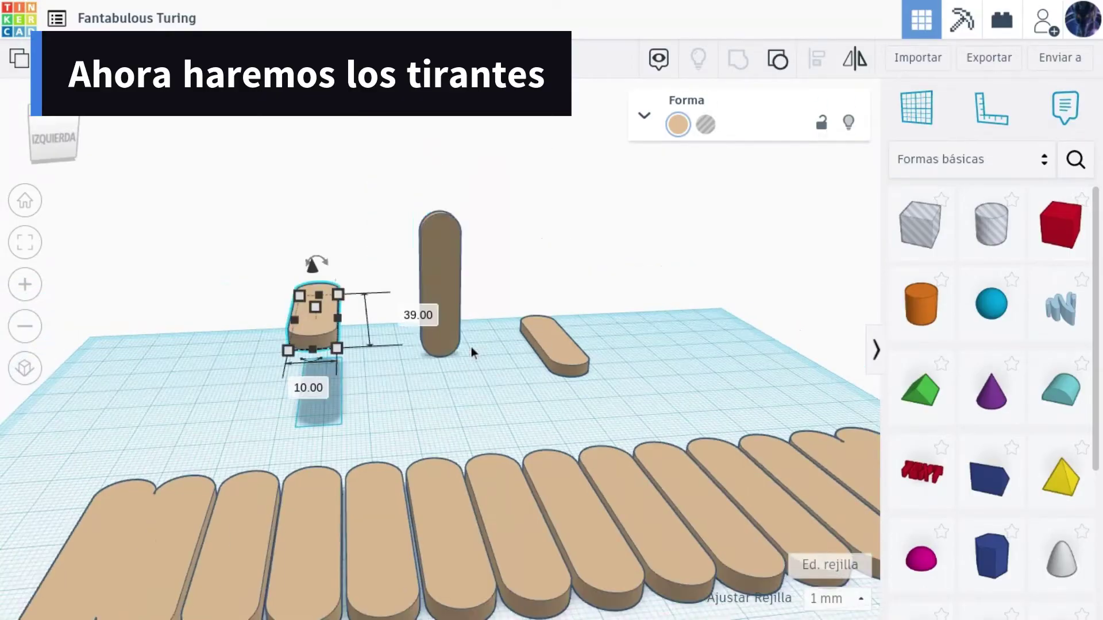
key("Delete")
left_click(453, 311)
key("ctrl+d")
left_click_drag(443, 183, 468, 194)
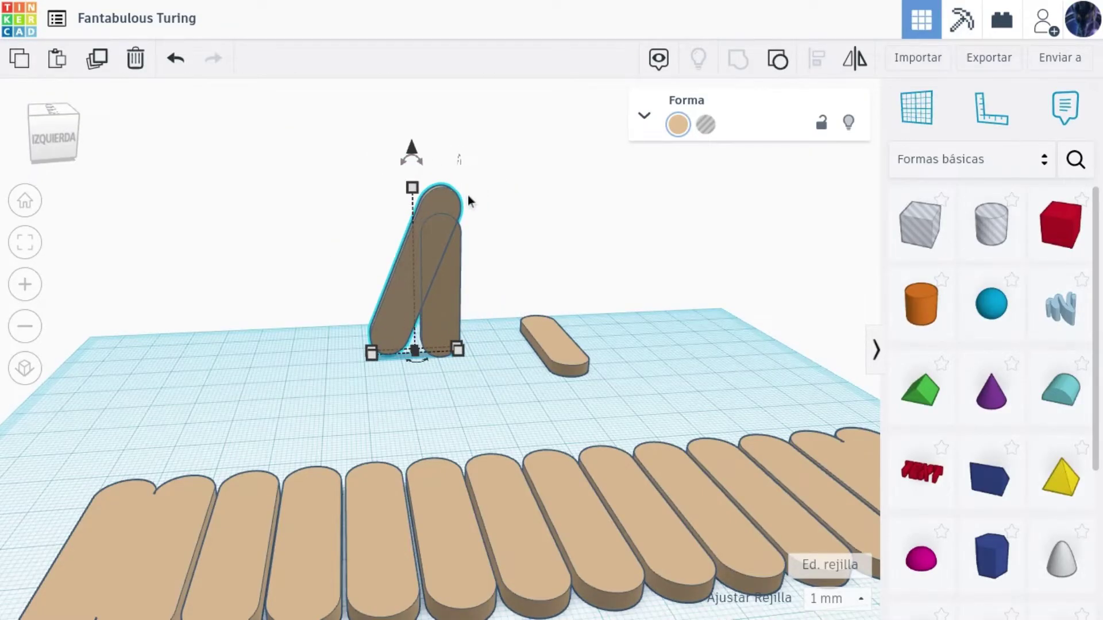
key("Delete")
Step: Duplicate the upright stick, tilt the copy diagonally and shift it so its upper end overlaps the upright's top
left_click(444, 291)
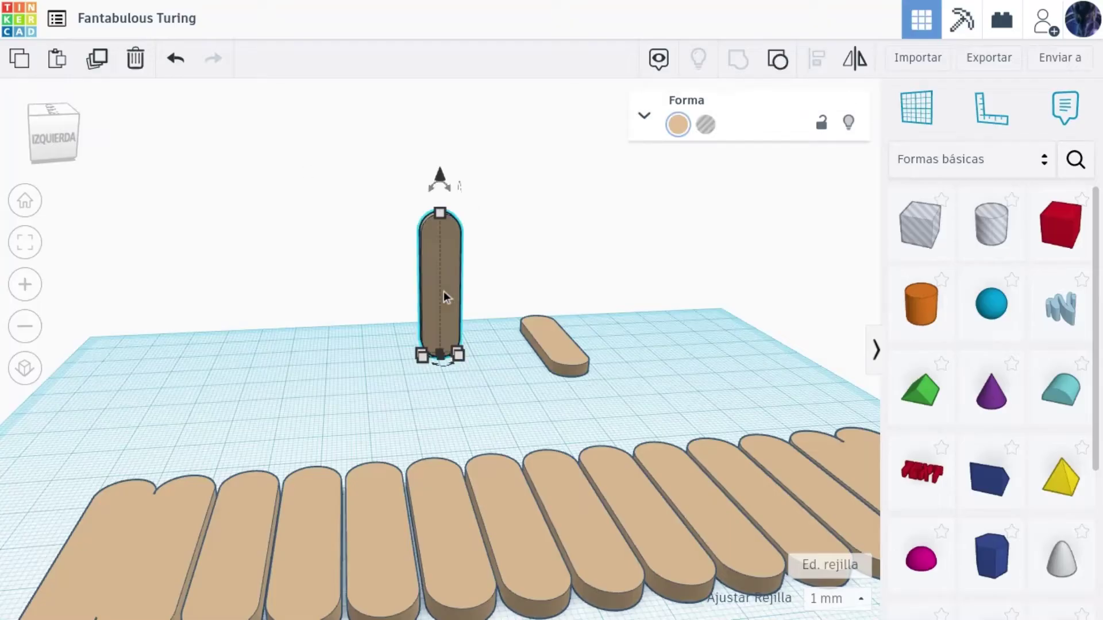
mouse_move(440, 212)
left_mouse_down()
mouse_move(444, 185)
mouse_move(432, 218)
left_mouse_up()
key("ctrl+d")
key("Left")
key("Left")
key("Left")
key("Left")
key("Left")
key("Left")
key("Left")
key("Left")
key("Left")
key("Left")
key("Left")
key("Left")
key("Left")
left_click(439, 222)
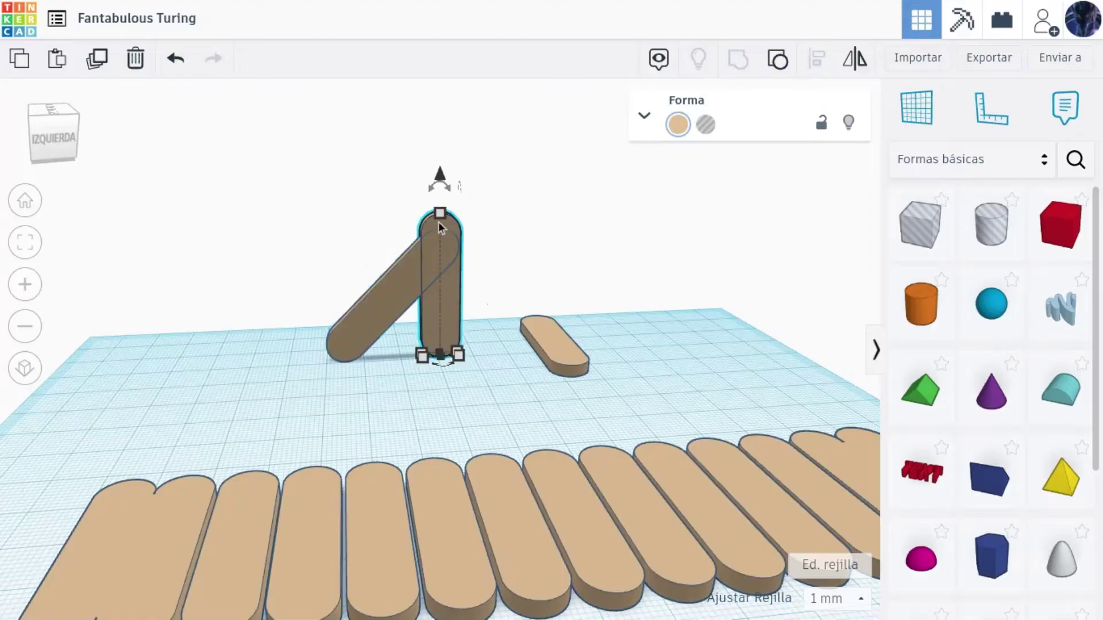
Step: Duplicate the diagonal stick, turn the copy to slope the opposite way and move it across to meet the upright's top
left_click(406, 271)
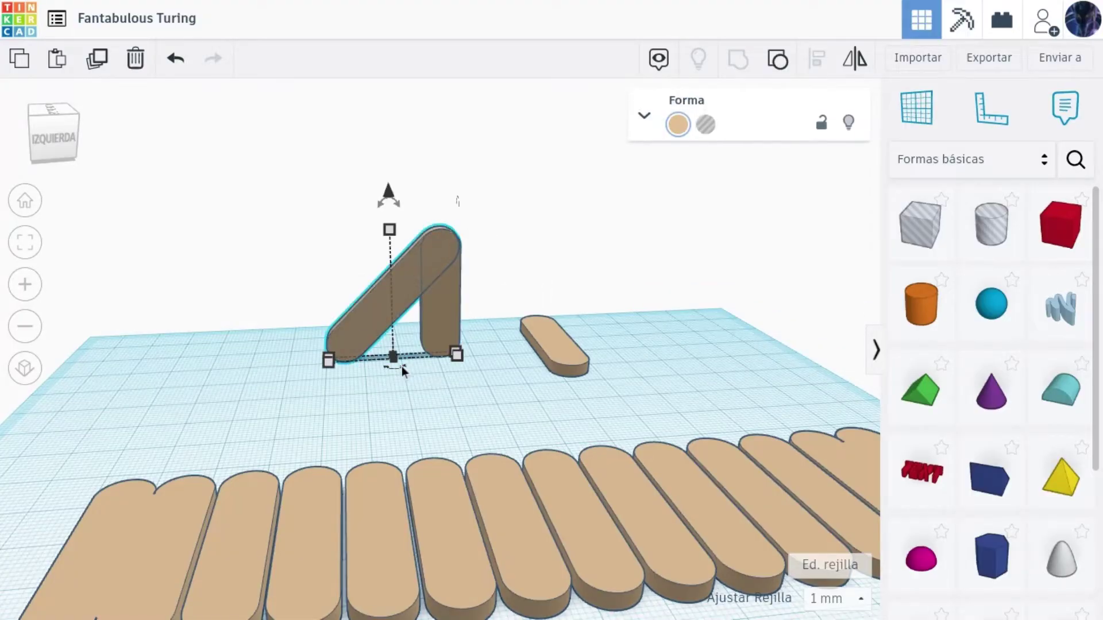
left_click_drag(397, 365, 391, 340)
key("Right")
key("Right")
key("Right")
key("Right")
key("Right")
key("Right")
key("Right")
key("Right")
key("Right")
key("Right")
key("Right")
key("Right")
key("Right")
key("Right")
key("Right")
key("Right")
key("Right")
key("Right")
key("Right")
key("Right")
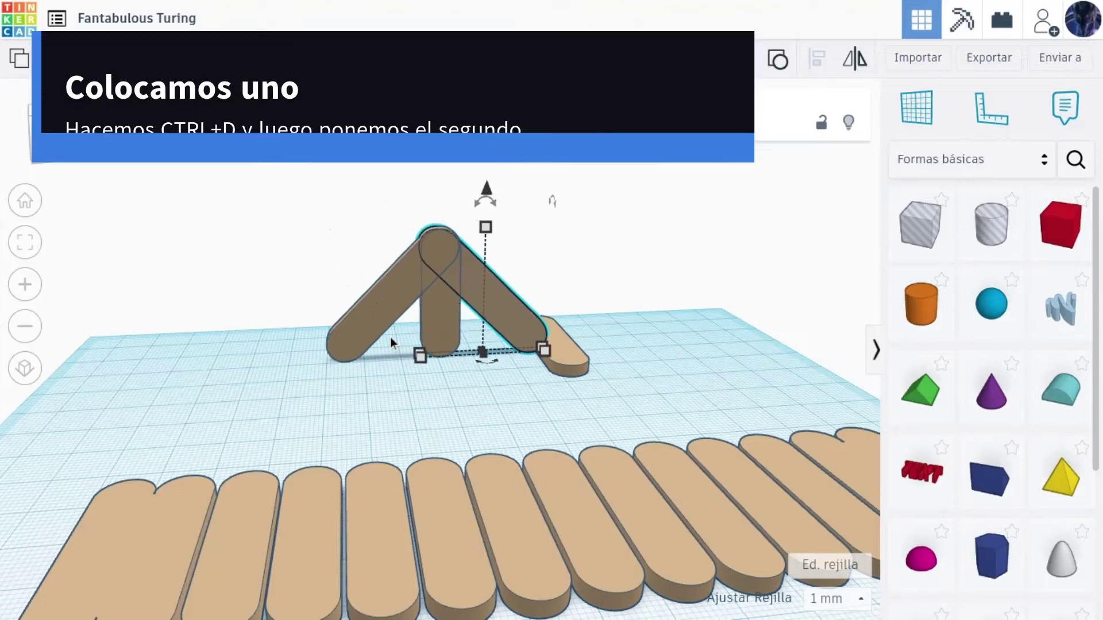
Step: Select the upright and its two diagonals together and move them to the left end of the floor's near long side
left_click(450, 336, "shift")
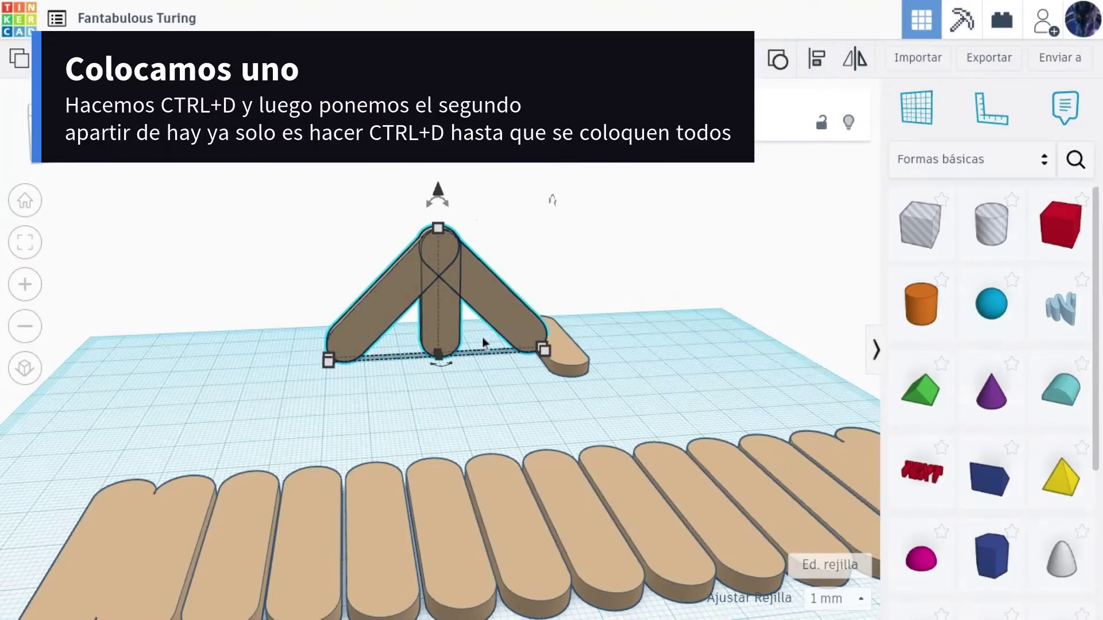
left_click_drag(398, 316, 284, 599)
left_click(25, 244)
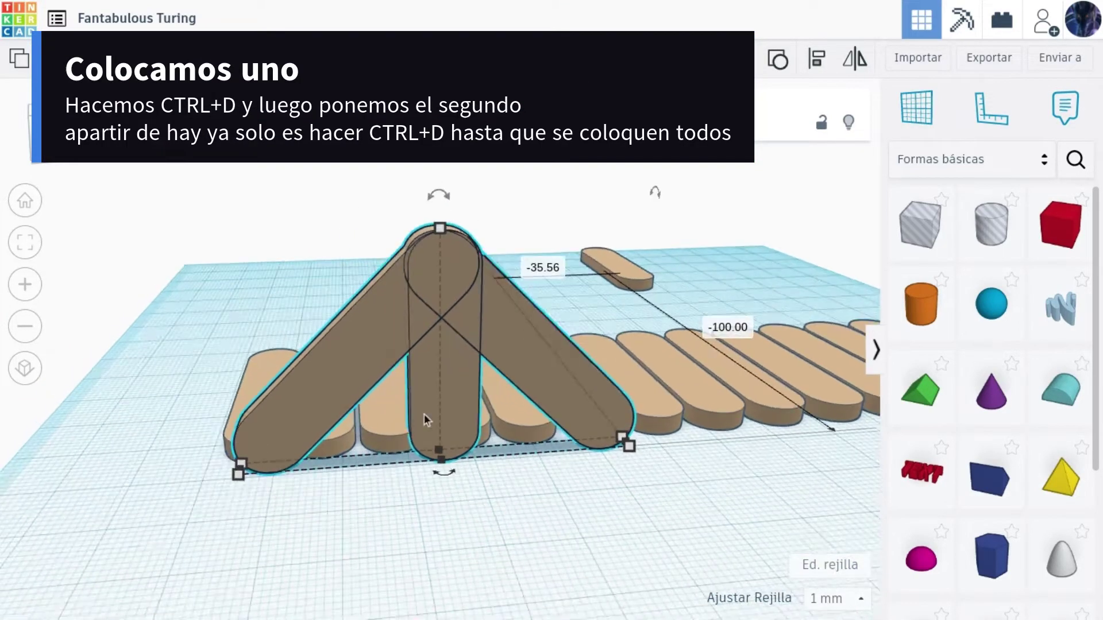
left_click_drag(424, 413, 424, 407)
scroll(424, 407, "down", 2)
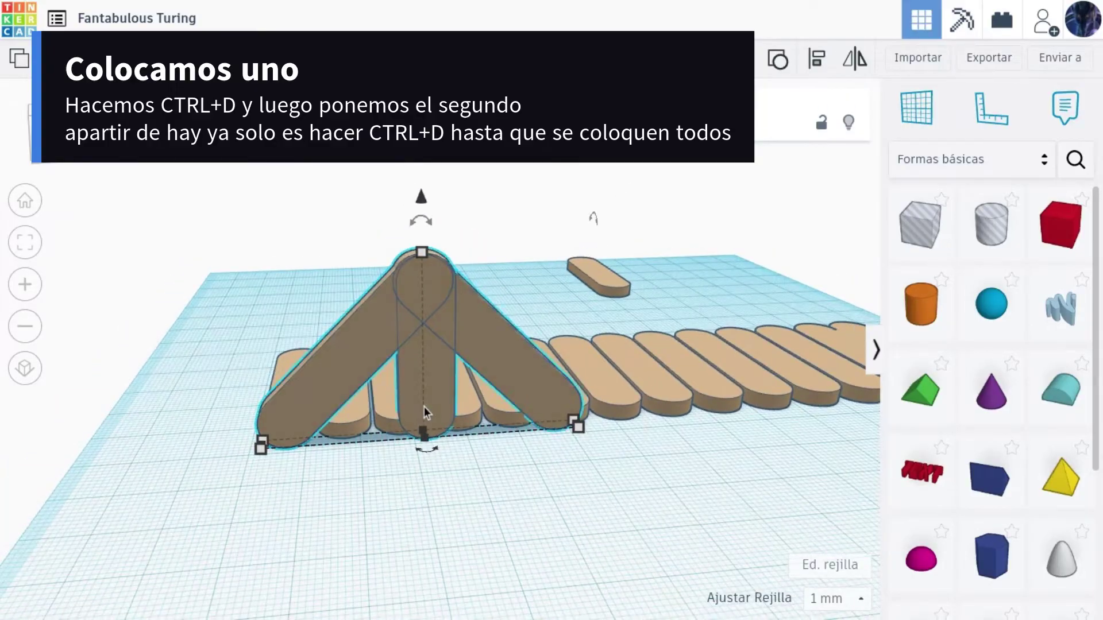
Step: Duplicate the three-stick strut twice along the floor's near side, spacing the copies so neighbouring diagonals overlap at their feet
left_click(424, 409)
left_click(347, 367, "shift")
left_click(505, 350, "shift")
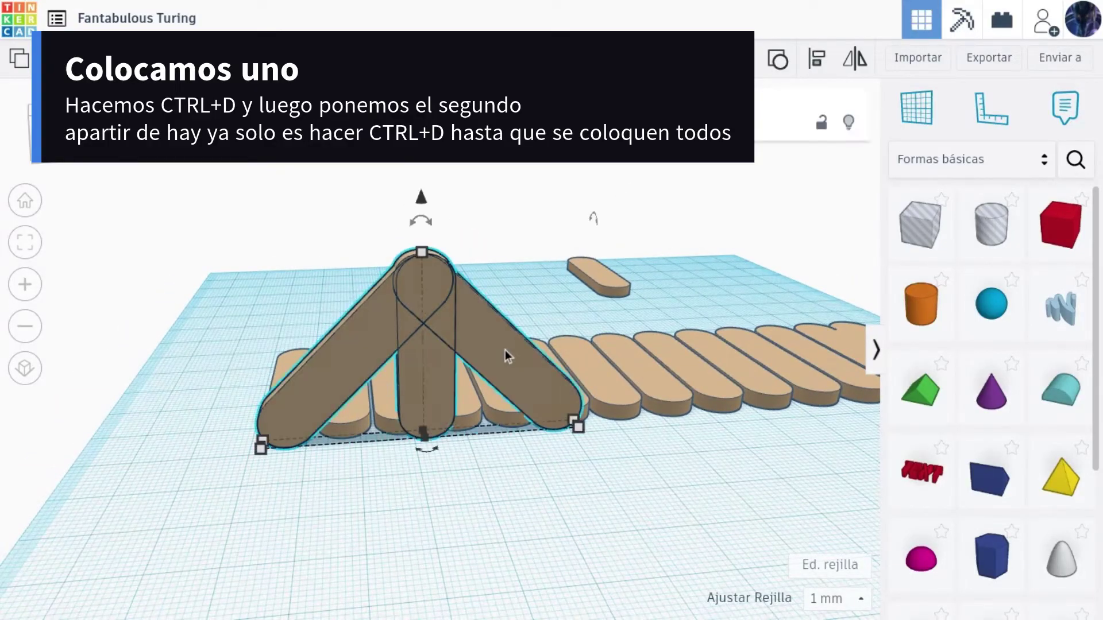
key("ctrl+d")
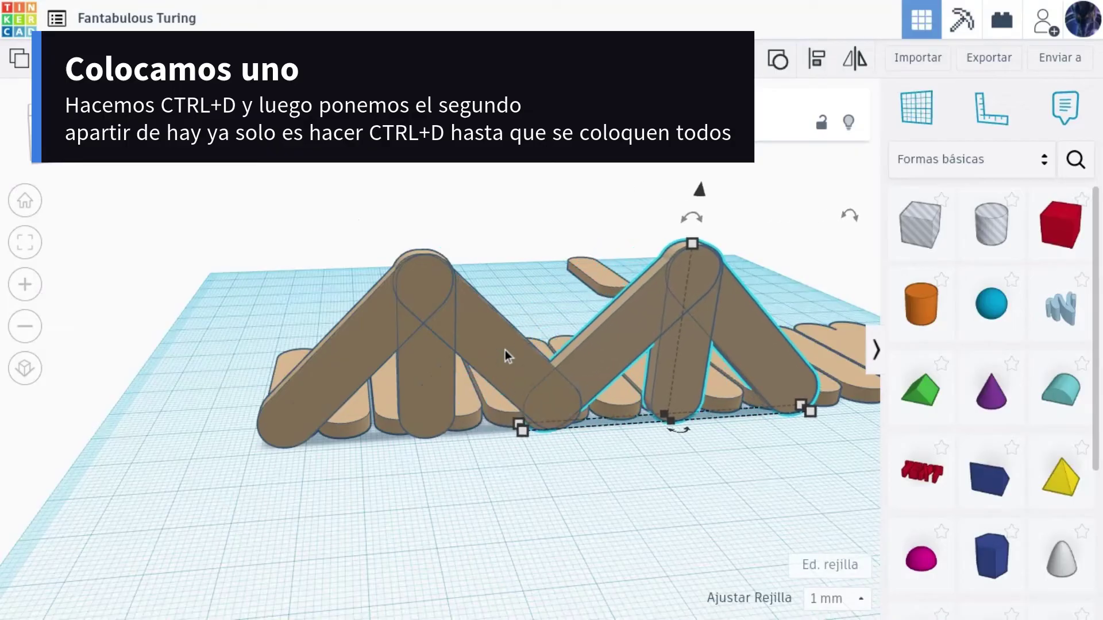
key("ctrl+d")
scroll(469, 316, "down", 3)
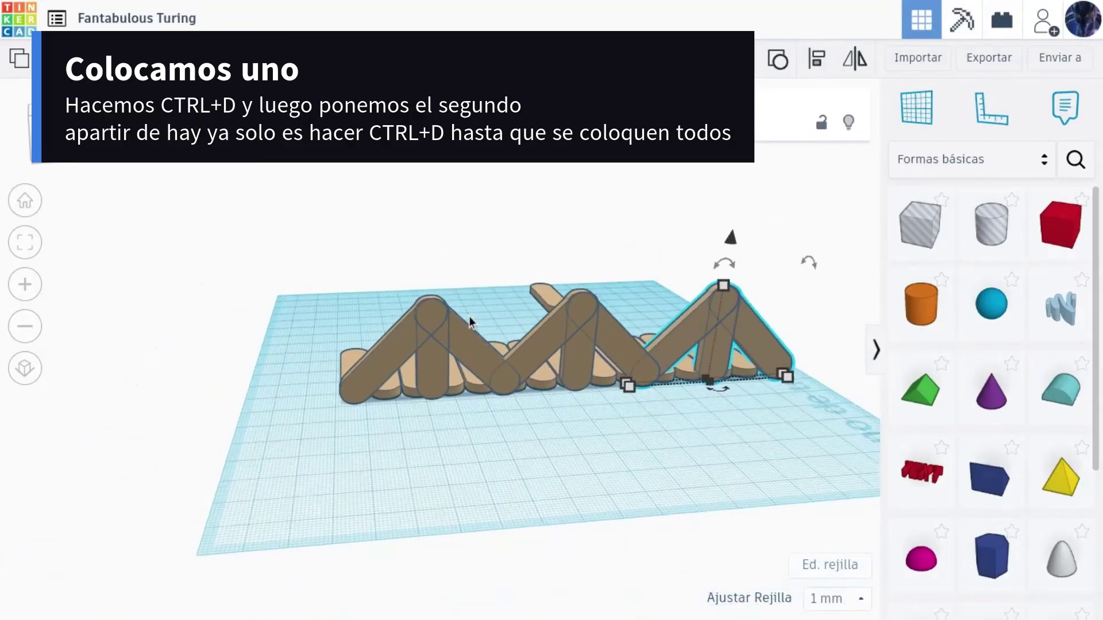
Step: Select all the sticks of the three struts, then copy and paste them
left_click(605, 341, "shift")
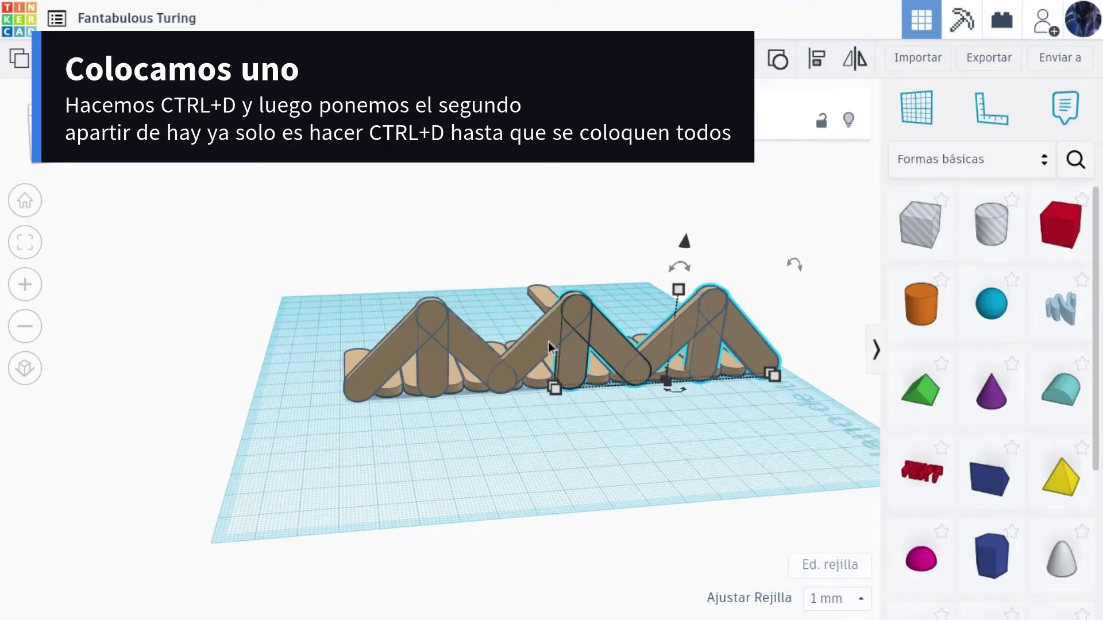
left_click(544, 340, "shift")
left_click(476, 356, "shift")
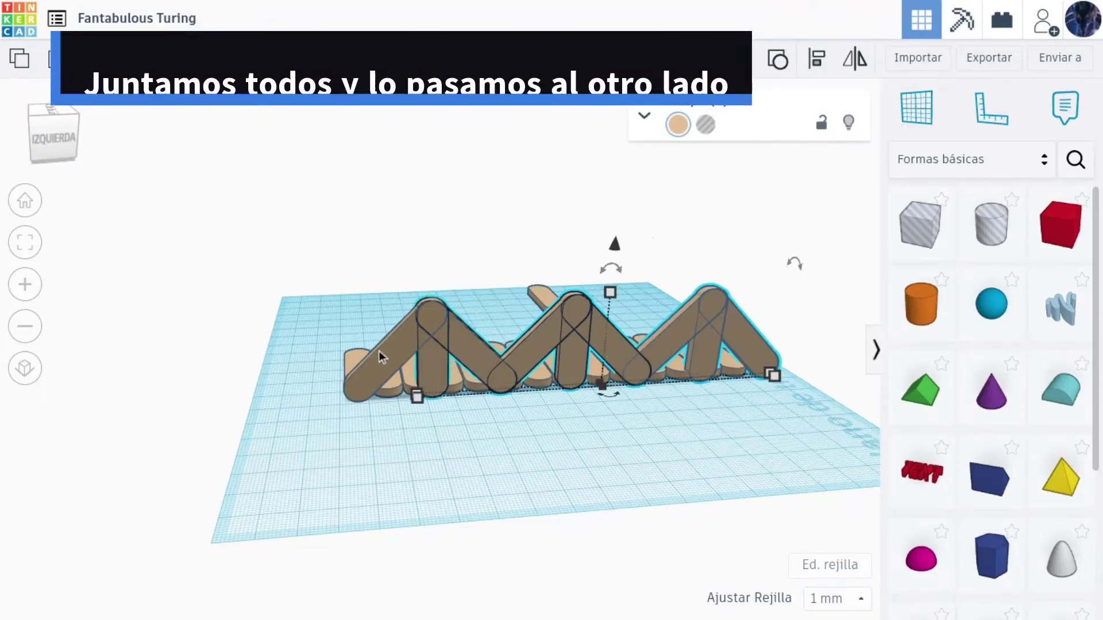
left_click(378, 350, "shift")
key("ctrl+c")
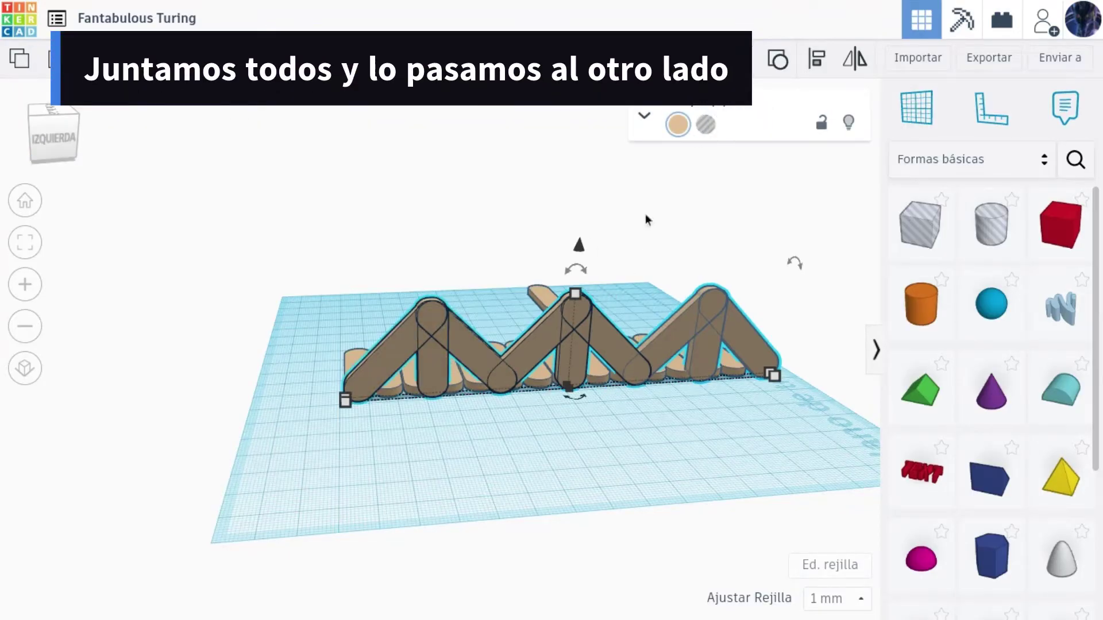
key("ctrl+v")
Step: Move the pasted row of struts across to the floor's opposite long side, lined up with the first row
key("Left")
key("Left")
key("Left")
key("Left")
key("Left")
key("Left")
key("Left")
key("Left")
key("Left")
key("Left")
key("Left")
key("Left")
key("Left")
key("Left")
key("Left")
key("Left")
key("Left")
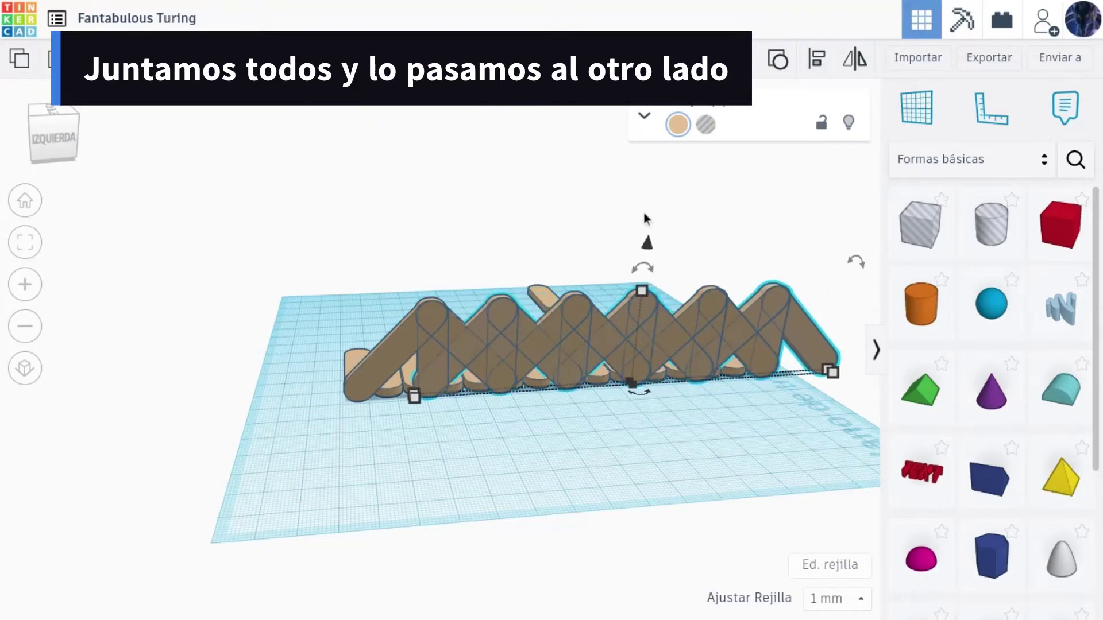
key("Up")
key("Up")
key("Up")
key("Up")
key("Up")
key("Up")
key("Up")
key("Up")
key("Up")
key("Up")
key("Up")
key("Up")
key("Up")
key("Up")
key("Up")
key("Up")
key("Up")
key("Up")
key("Up")
key("Up")
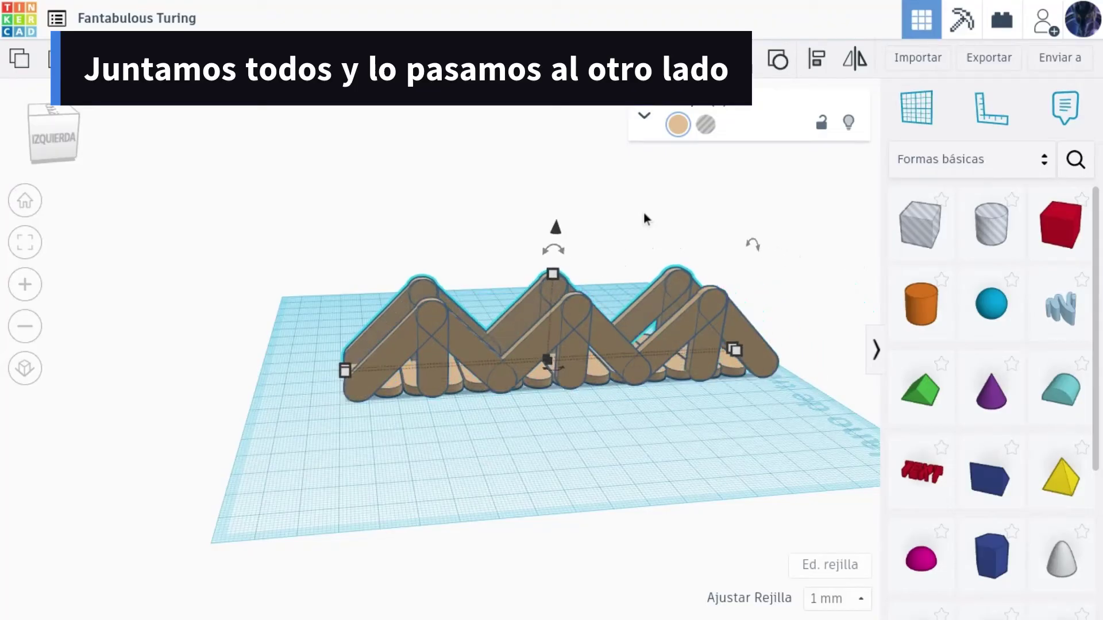
left_click_drag(46, 155, 102, 154)
key("Left")
key("Left")
key("Left")
left_click(90, 211)
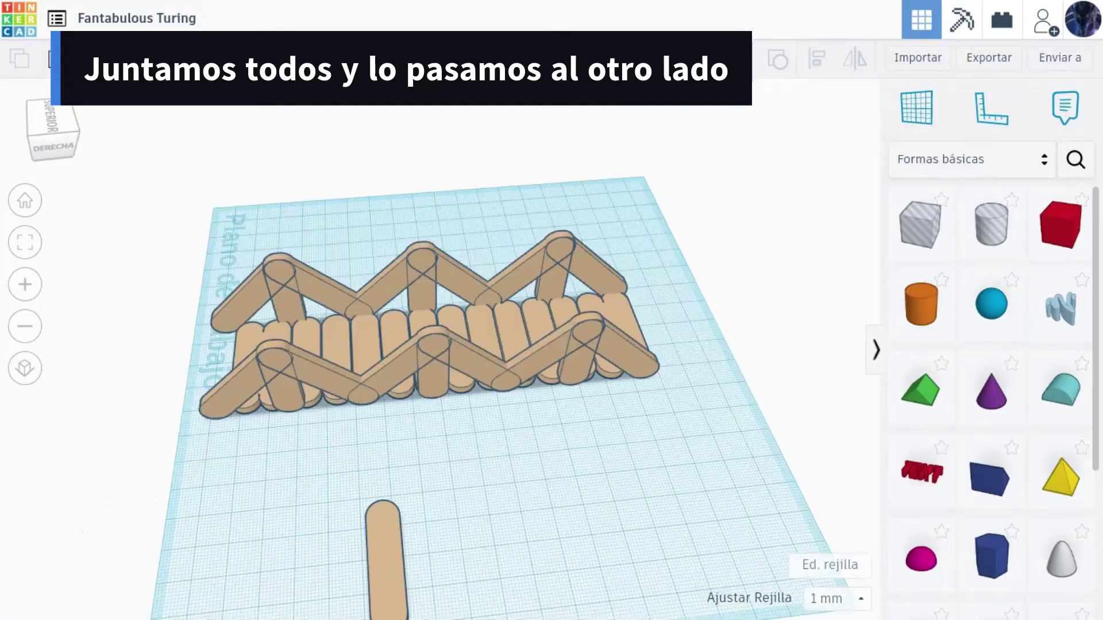
Step: Duplicate the loose flat stick on the workplane and stand the copy upright
left_click(391, 567)
left_click_drag(394, 593, 519, 519, "alt")
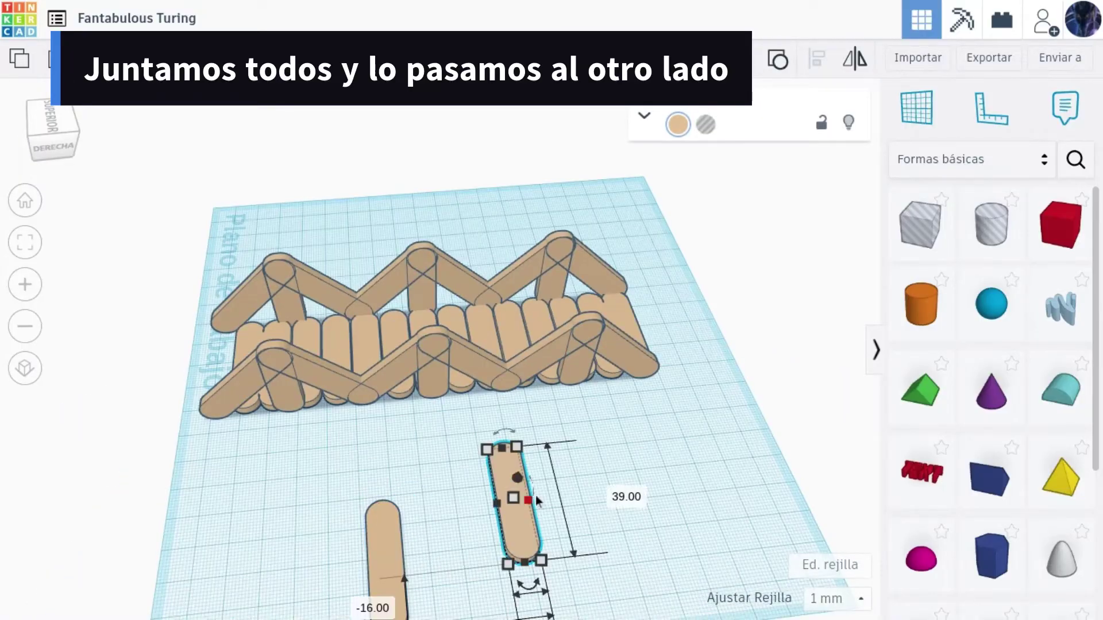
left_click(436, 431)
left_click_drag(53, 138, 78, 136)
left_click(597, 420)
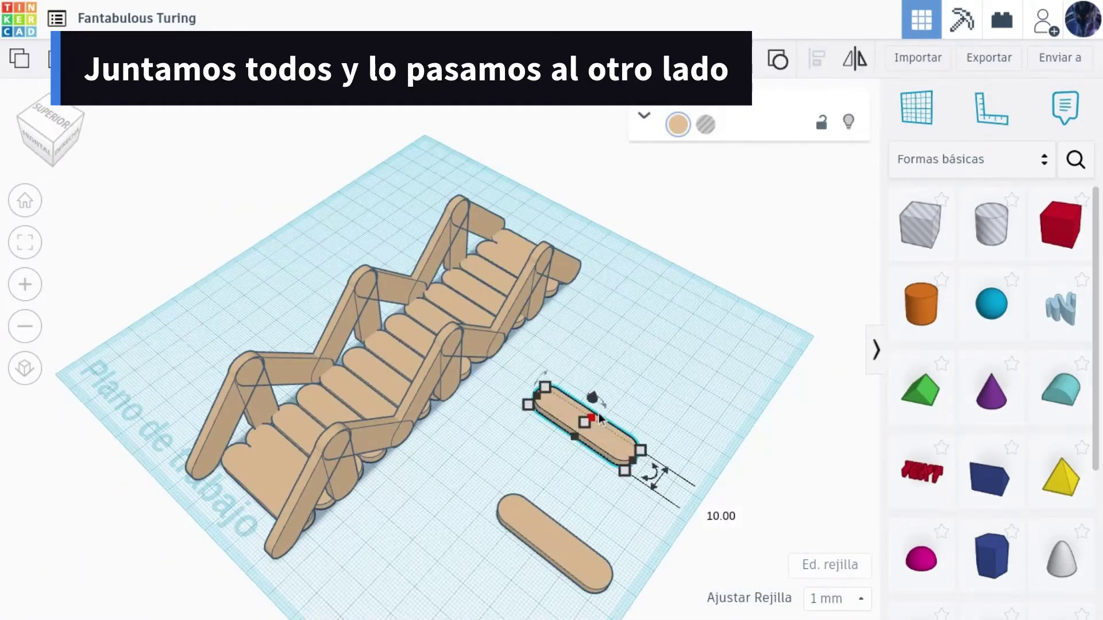
left_click_drag(599, 417, 628, 441)
Step: Place the upright stick against the floor's side where the diagonals of two neighbouring struts meet
left_click_drag(591, 392, 402, 397)
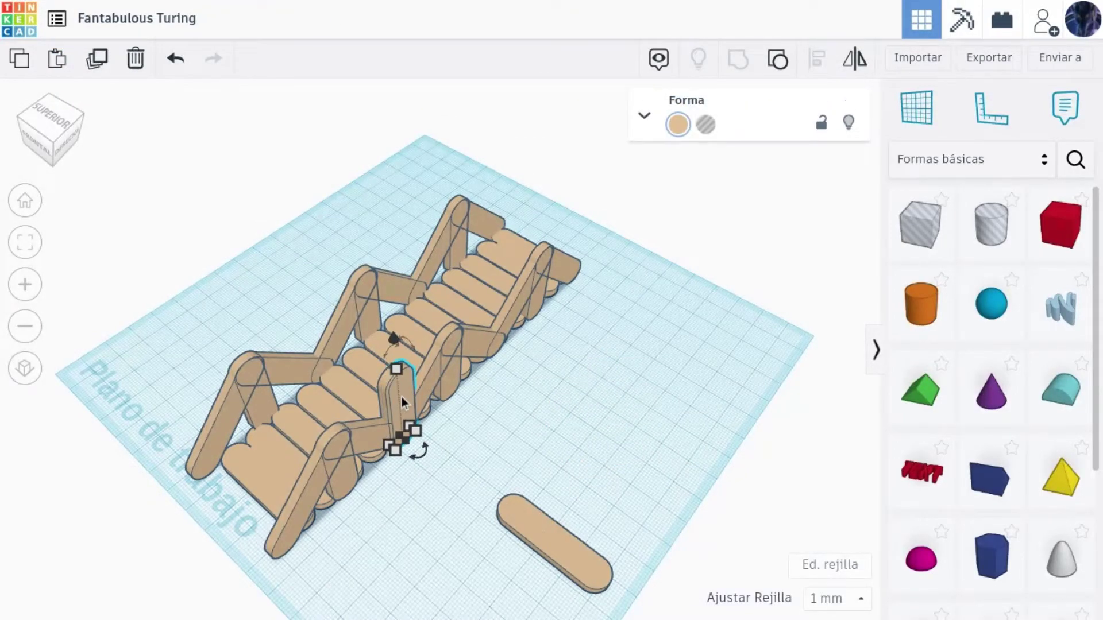
key("Left")
key("Right")
Step: Duplicate the added upright and move the copy to the next joint between struts on the same side
left_click_drag(60, 116, 44, 121)
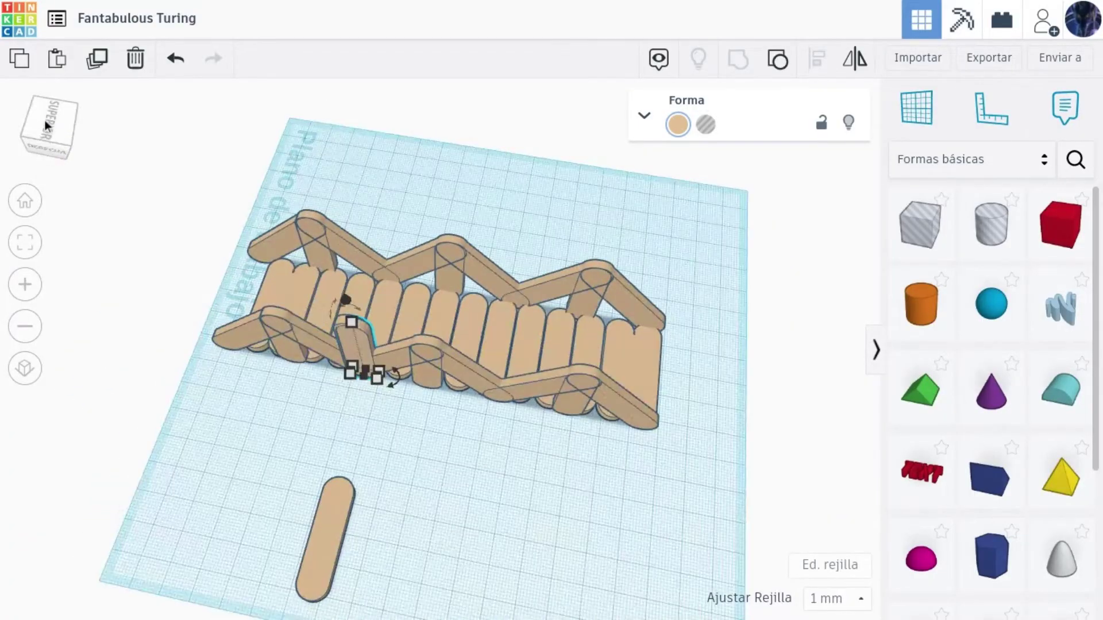
key("Right")
key("Right")
key("Right")
key("Right")
key("Right")
key("Right")
key("Right")
key("Right")
key("Right")
key("Right")
key("Right")
key("Right")
key("Right")
key("Right")
key("Right")
key("Right")
key("Right")
key("Right")
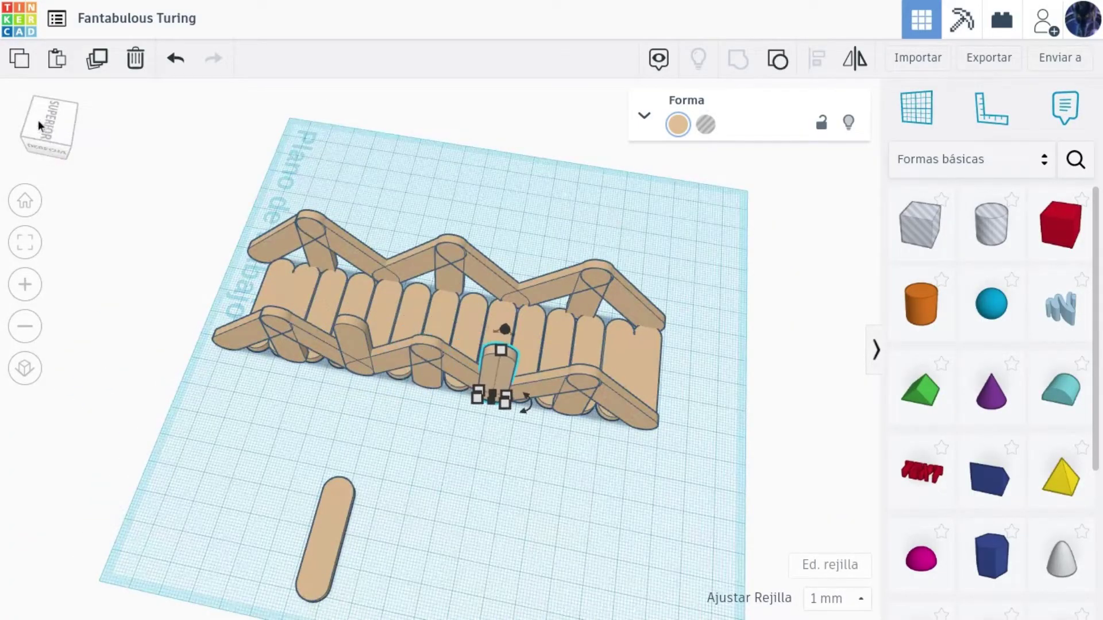
Step: Select both added uprights and place copies of them at the matching strut joints on the floor's opposite side
left_click(354, 346, "shift")
left_click_drag(354, 346, 534, 263)
left_click(364, 527)
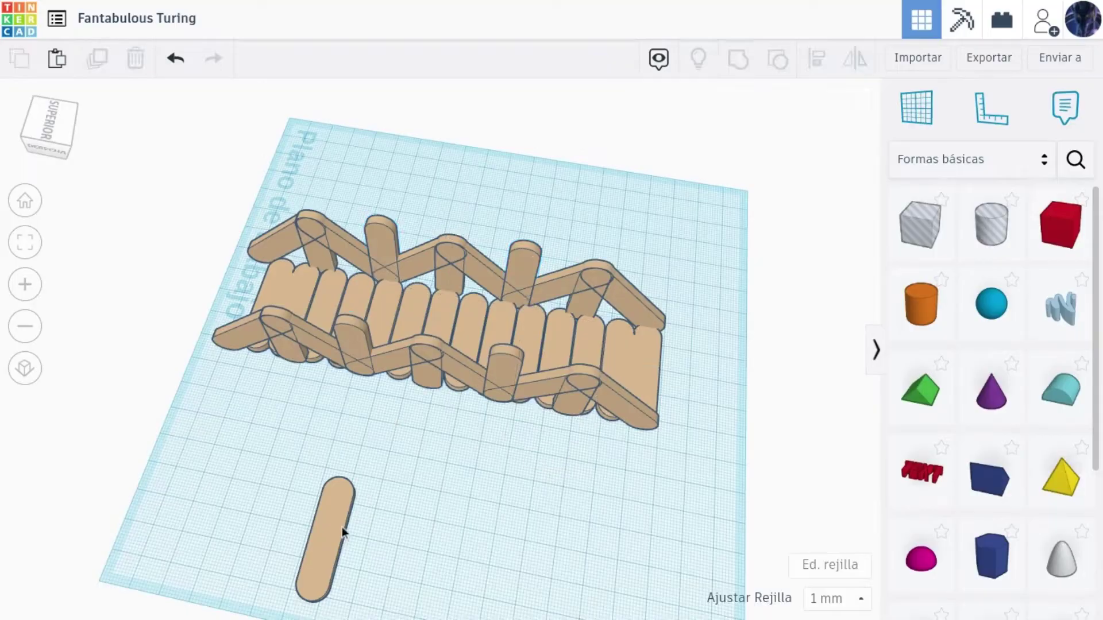
Step: Duplicate the loose flat stick beside the bridge and turn the copy onto its long narrow edge
left_click(343, 531)
left_click_drag(361, 547, 325, 579)
left_click_drag(344, 562, 392, 441)
left_click(24, 242)
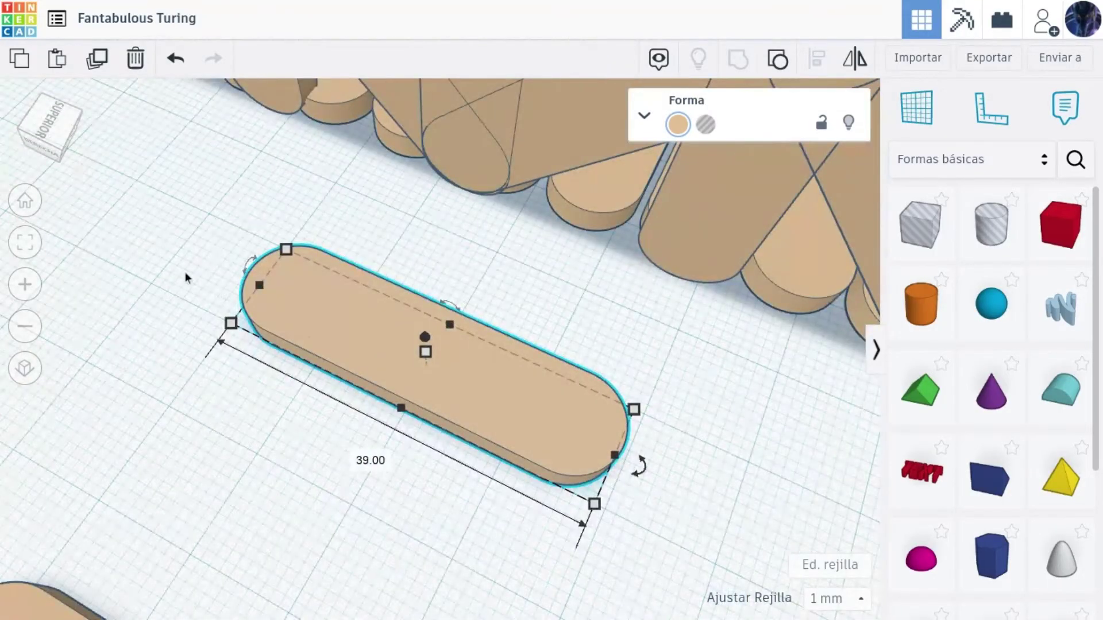
left_click_drag(251, 263, 240, 300)
scroll(414, 333, "down", 5)
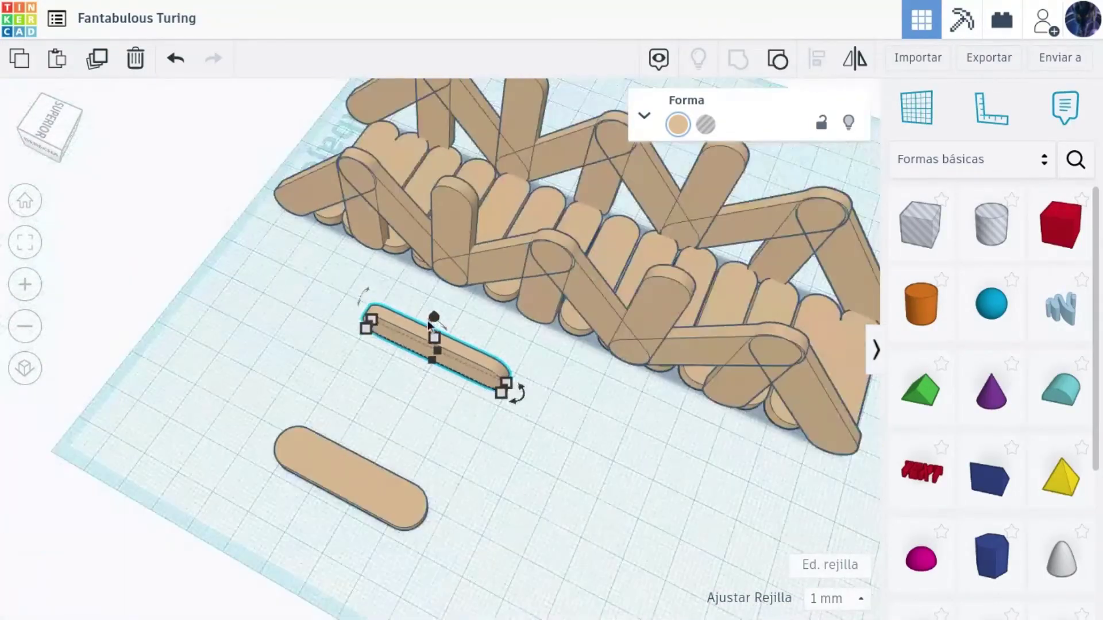
Step: Place the edge-standing stick on top of one side's struts and stretch it past both bridge ends as a rail
left_click_drag(459, 345, 525, 166)
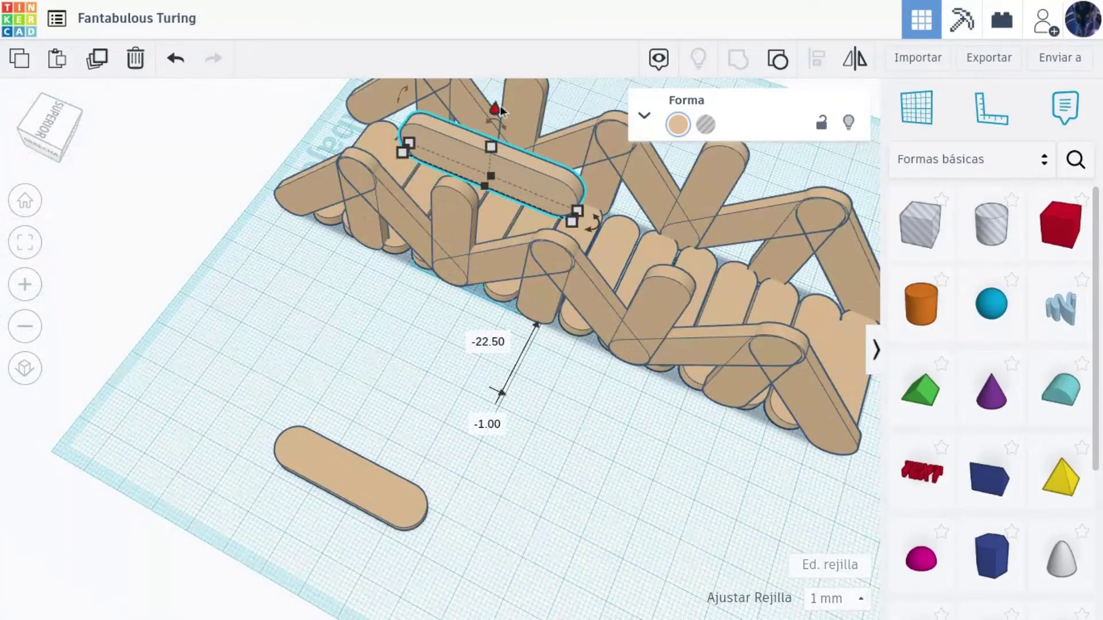
left_click_drag(498, 108, 497, 165)
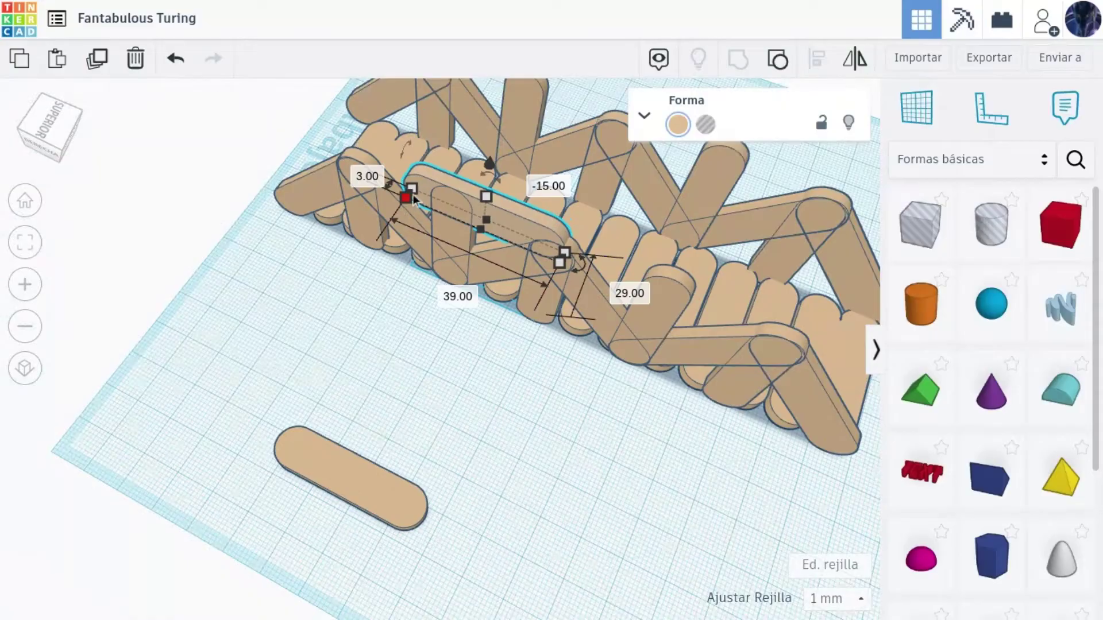
left_click_drag(415, 189, 276, 126)
left_click_drag(563, 254, 933, 426)
scroll(755, 428, "down", 3)
left_click_drag(54, 133, 20, 116)
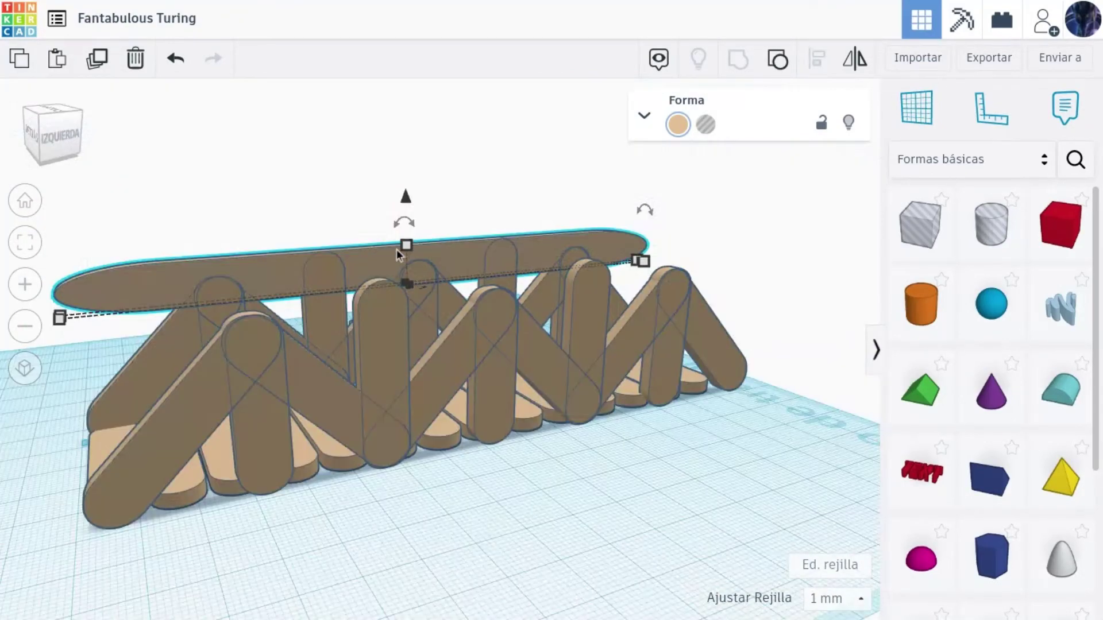
Step: Duplicate the top rail and move the copy onto the struts along the bridge's opposite side
left_click_drag(396, 251, 366, 256)
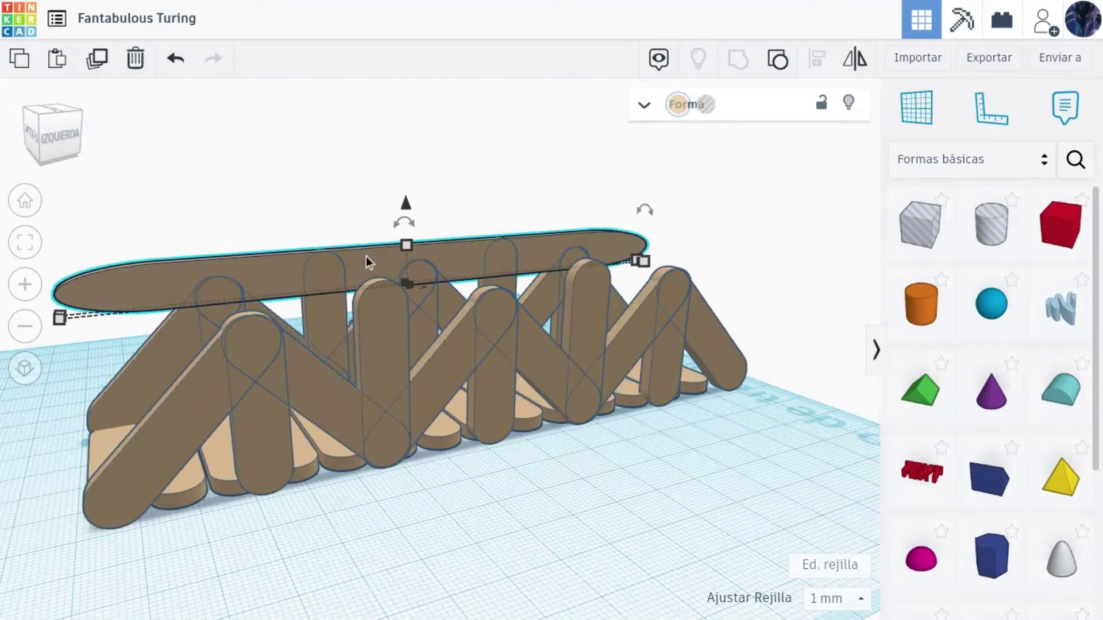
key("Down")
key("Down")
key("Down")
key("Down")
key("Down")
key("Down")
key("Down")
key("Down")
key("Down")
key("Down")
key("Down")
key("Down")
key("Down")
key("Down")
key("Down")
key("Down")
key("Down")
key("Down")
key("Down")
key("Down")
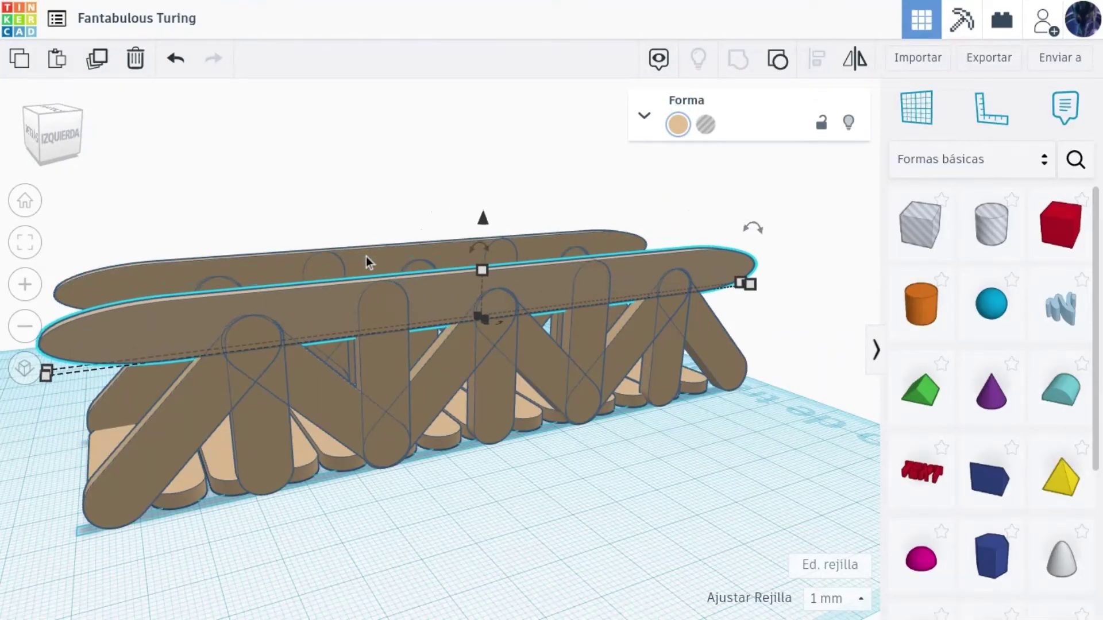
Step: Duplicate the loose flat stick and raise the copy to the rails' top using a temporary workplane, turned crosswise to the bridge
left_click_drag(80, 122, 61, 126)
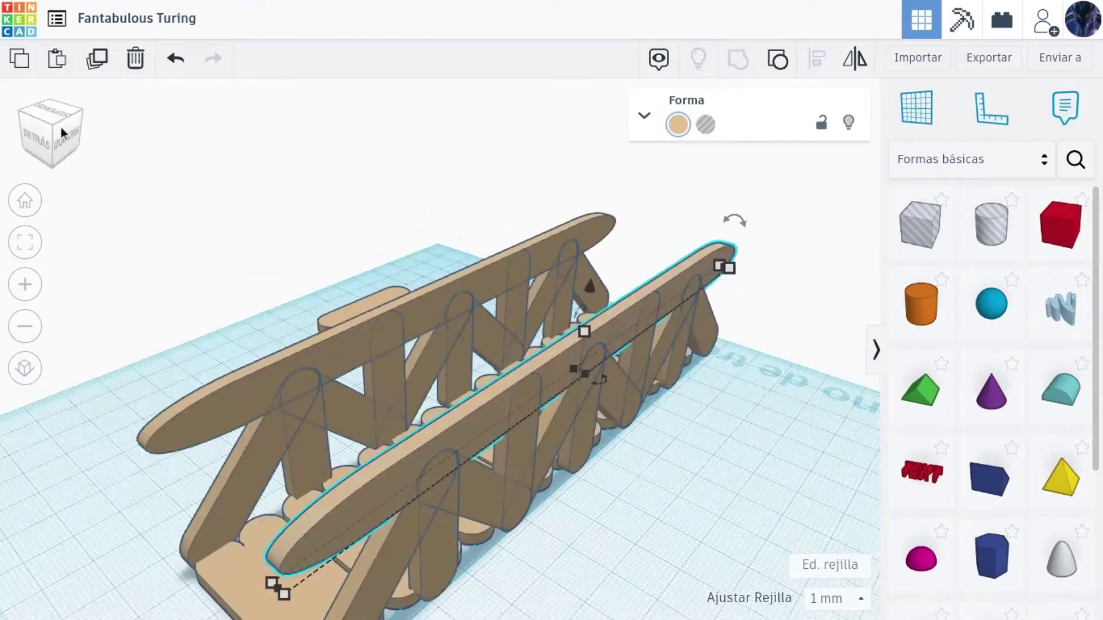
left_click(485, 466)
left_click(481, 447)
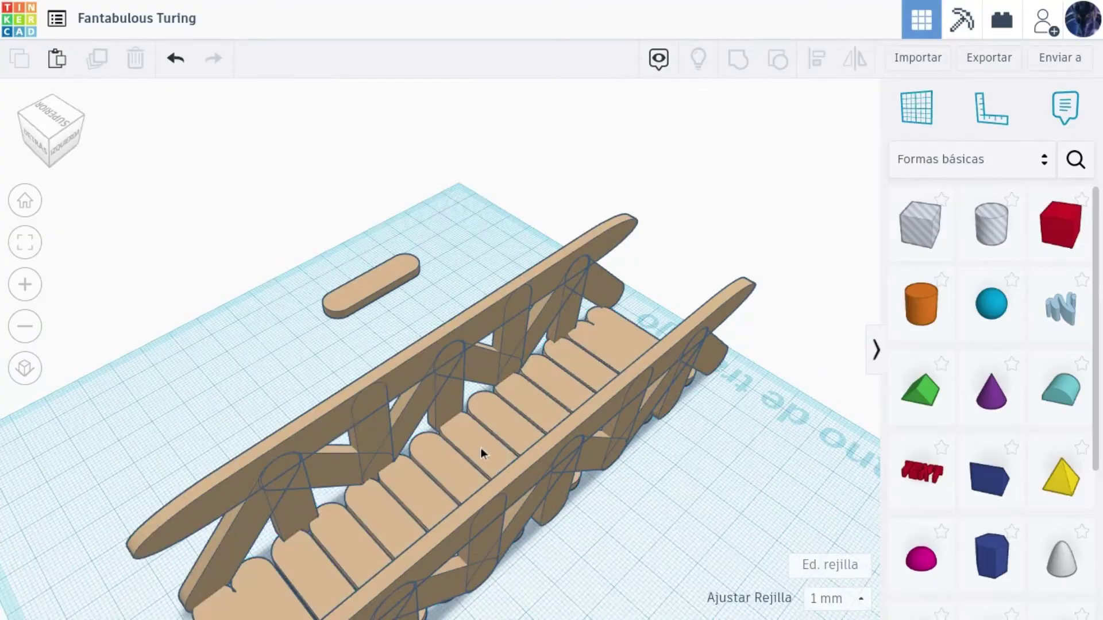
left_click(381, 294)
key("ctrl+d")
left_click_drag(355, 307, 370, 373)
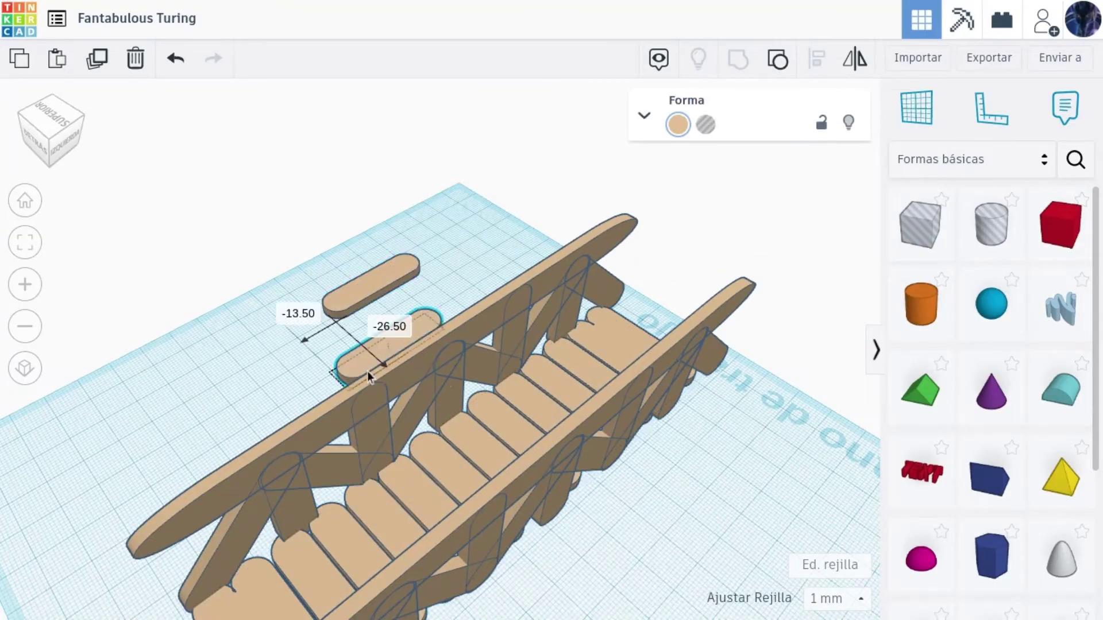
key("Tab")
left_click(358, 391)
key("d")
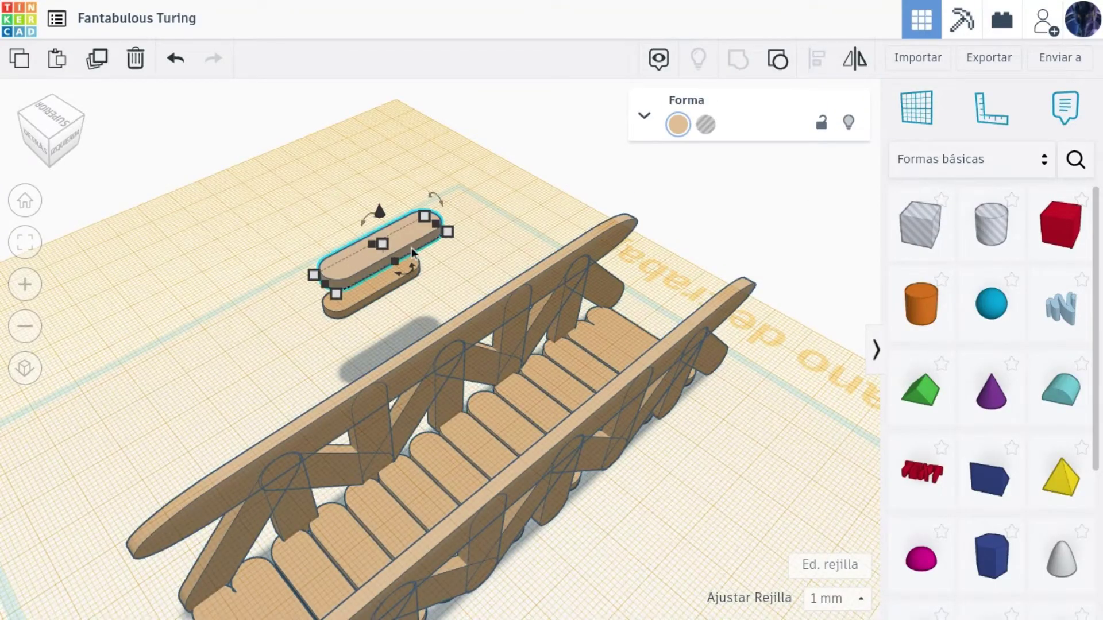
left_click_drag(411, 248, 398, 398)
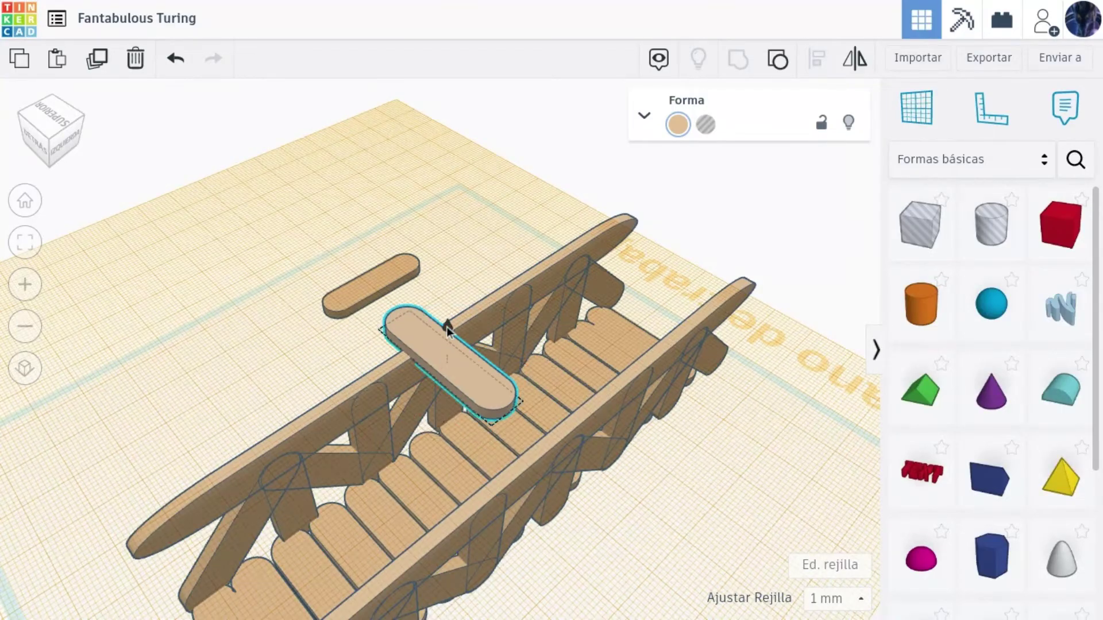
Step: Lay the raised stick across both rails near one end, size it 43 mm long, and restore the base workplane
left_click_drag(473, 387, 345, 531)
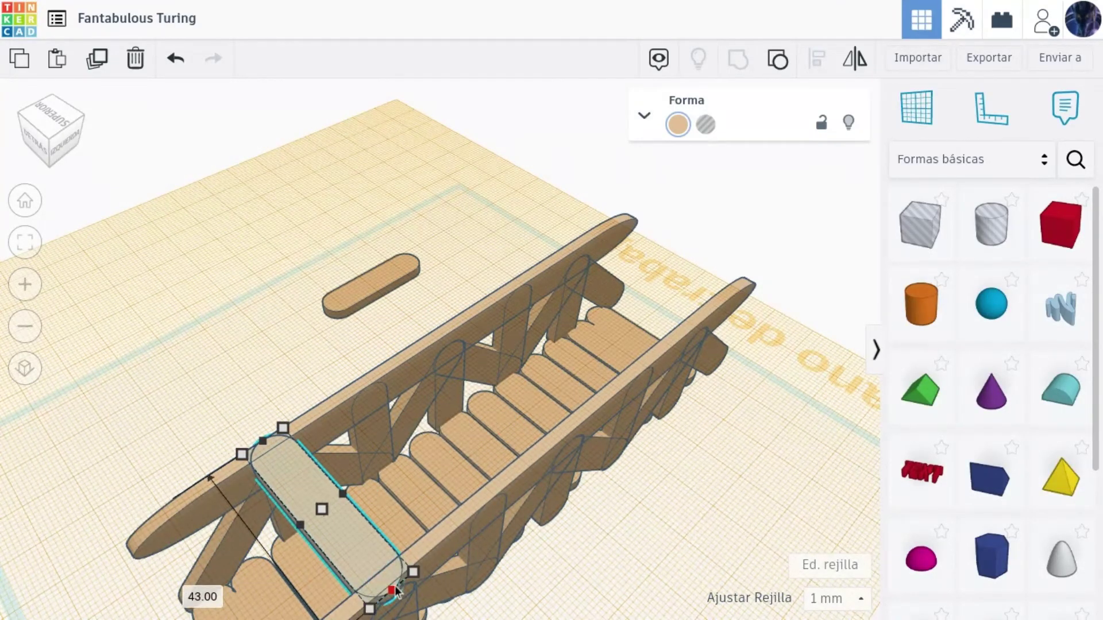
left_click_drag(395, 586, 391, 584)
left_click(916, 108)
left_click(834, 469)
left_click(390, 511)
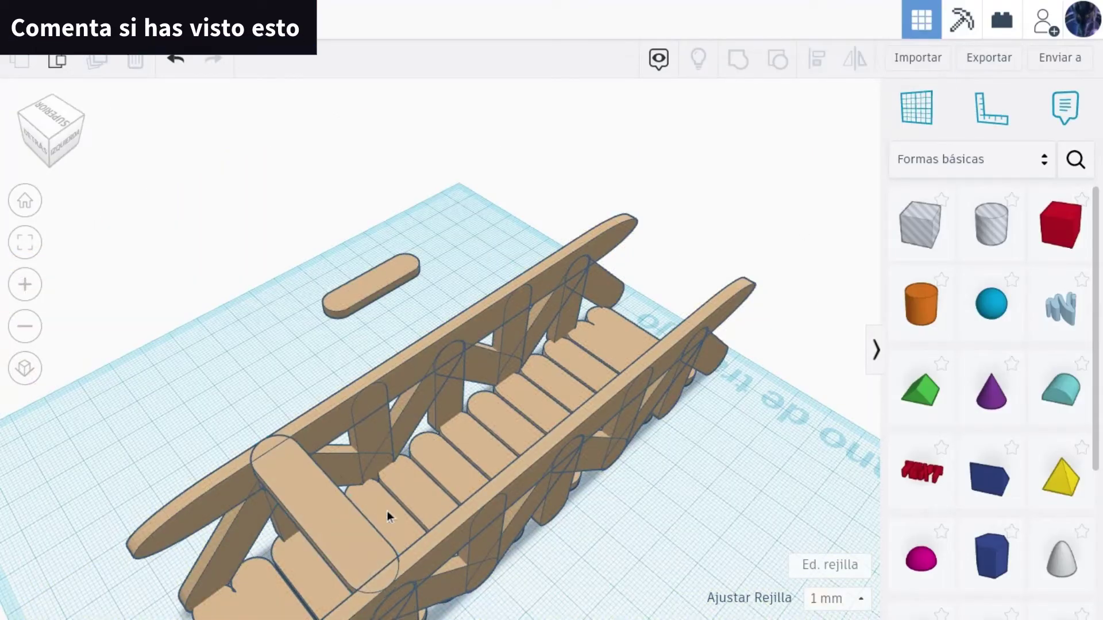
Step: Duplicate the crossbar and repeat the shifted copy along the rails to make five evenly spaced crossbars
left_click(324, 543)
key("ctrl+d")
key("Right")
key("Right")
key("Right")
key("Right")
key("Right")
key("Right")
key("Right")
key("Right")
key("Right")
key("Right")
key("Right")
key("Right")
key("Right")
key("Right")
key("Right")
key("Right")
key("Right")
key("Right")
key("Right")
key("Right")
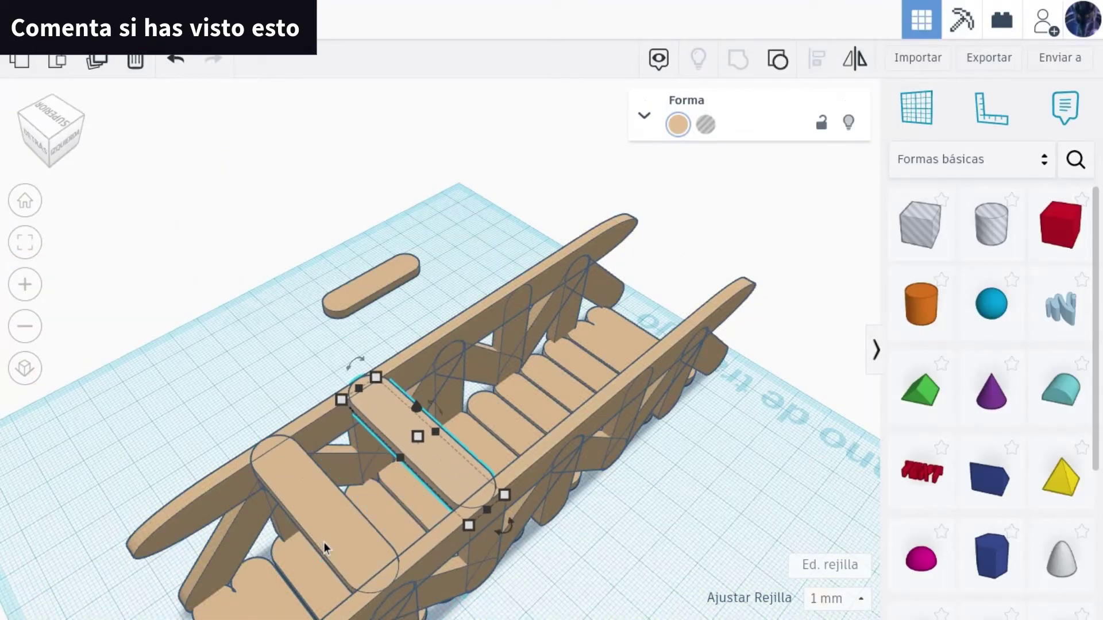
key("Right")
key("Right")
key("Right")
key("Right")
key("Right")
key("Right")
key("Right")
key("Right")
key("Right")
key("Right")
key("Right")
key("Right")
key("Right")
key("Right")
key("Right")
key("Right")
key("Right")
key("Right")
key("Right")
key("Right")
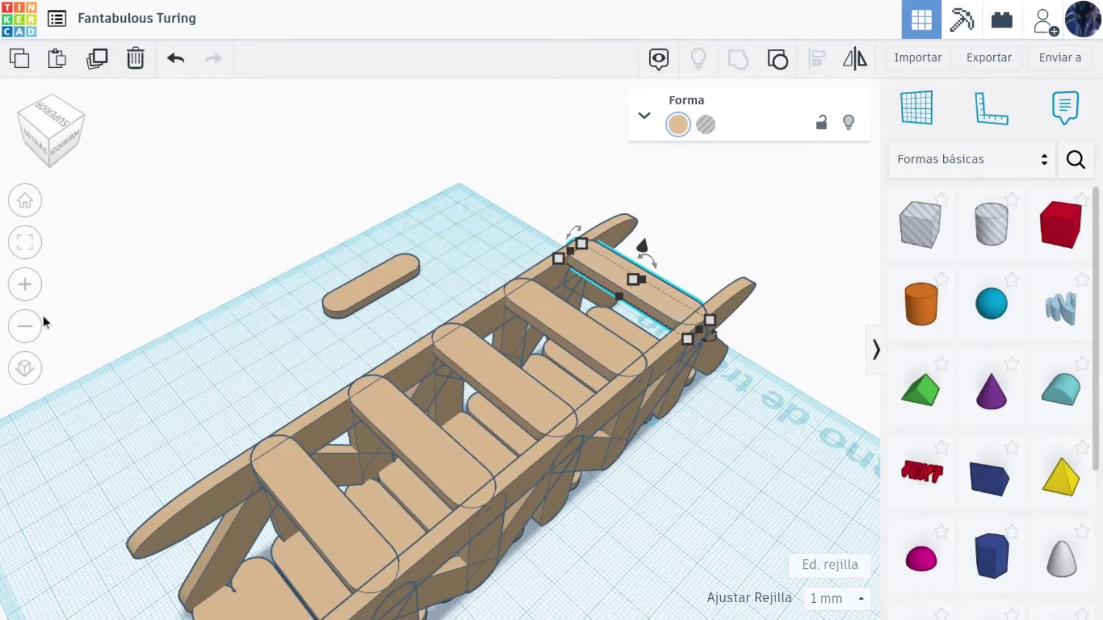
Step: Duplicate the crossbar nearest the bridge's near end and move the copy outward to the tips of the rails
left_click(60, 138)
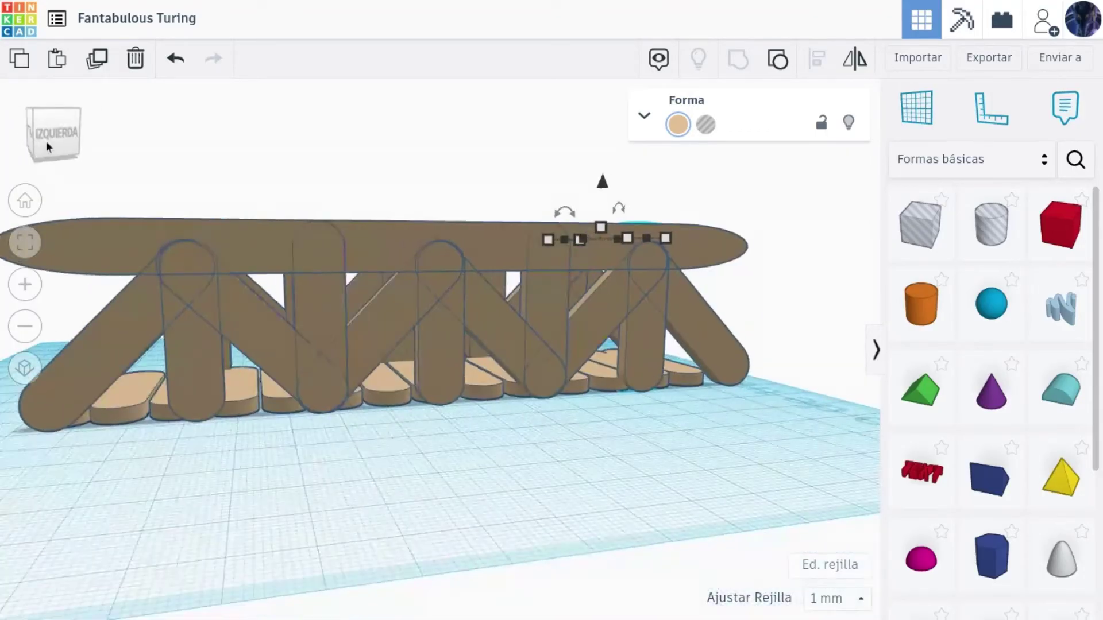
left_click_drag(46, 140, 154, 323)
left_click(308, 418)
key("ctrl+d")
key("Left")
key("Left")
key("Left")
key("Left")
key("Left")
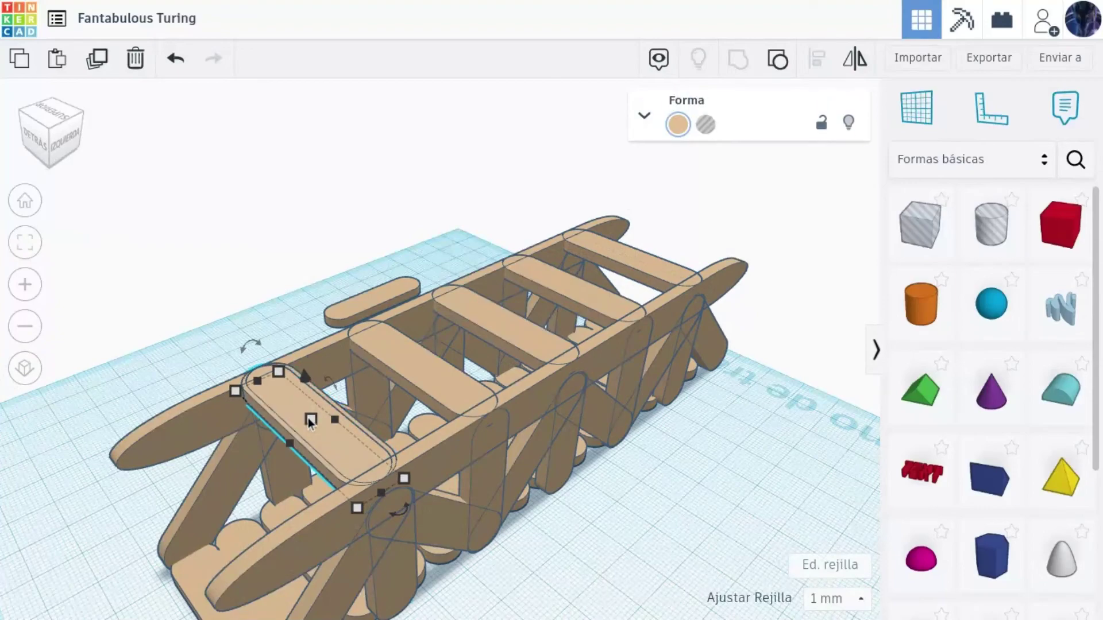
key("Left")
key("Left")
key("Left")
key("Left")
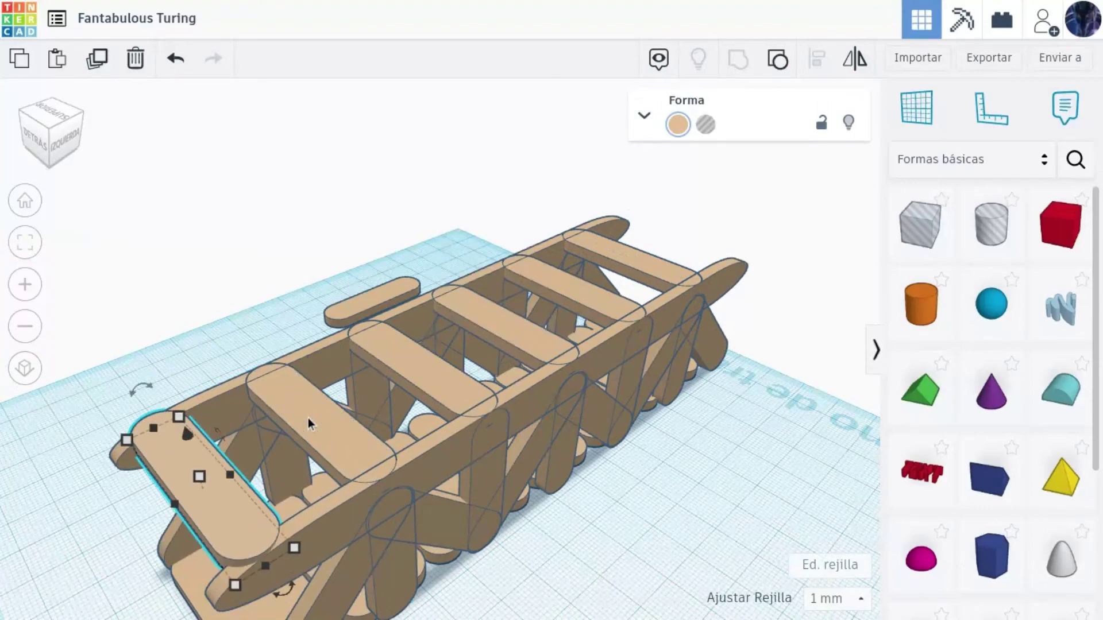
Step: Duplicate the crossbar nearest the far end and move the copy outward to the rails' far tips
left_click(642, 270)
key("ctrl+d")
key("Right")
key("Right")
key("Right")
key("Right")
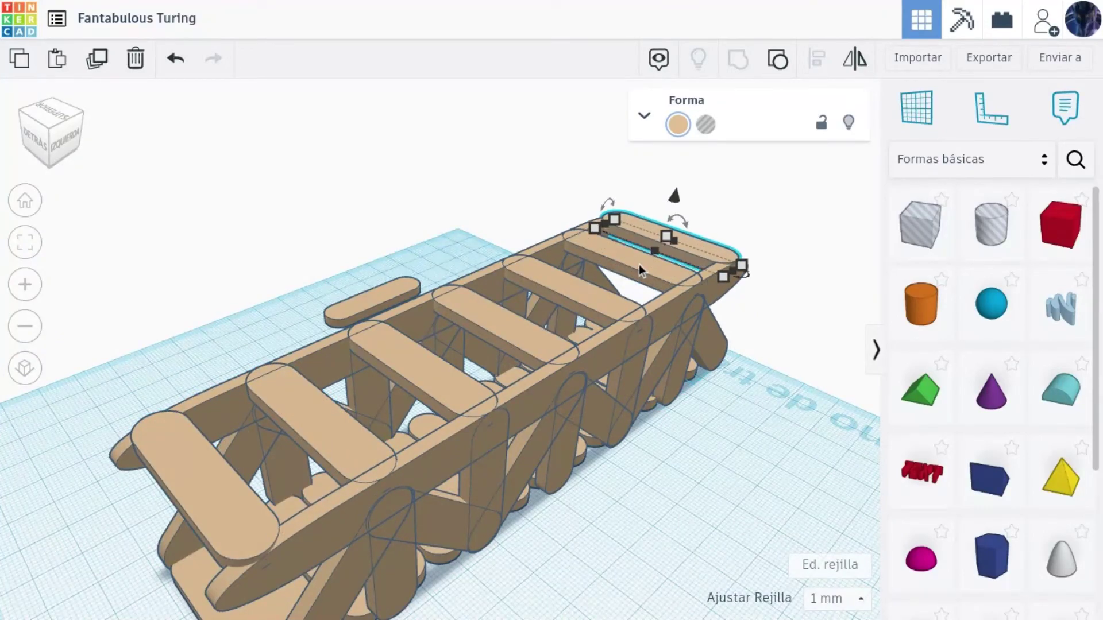
key("Escape")
Step: Move the loose flat stick away from the bridge to the outer corner of the workplane
left_click(371, 300)
left_click_drag(371, 300, 407, 259)
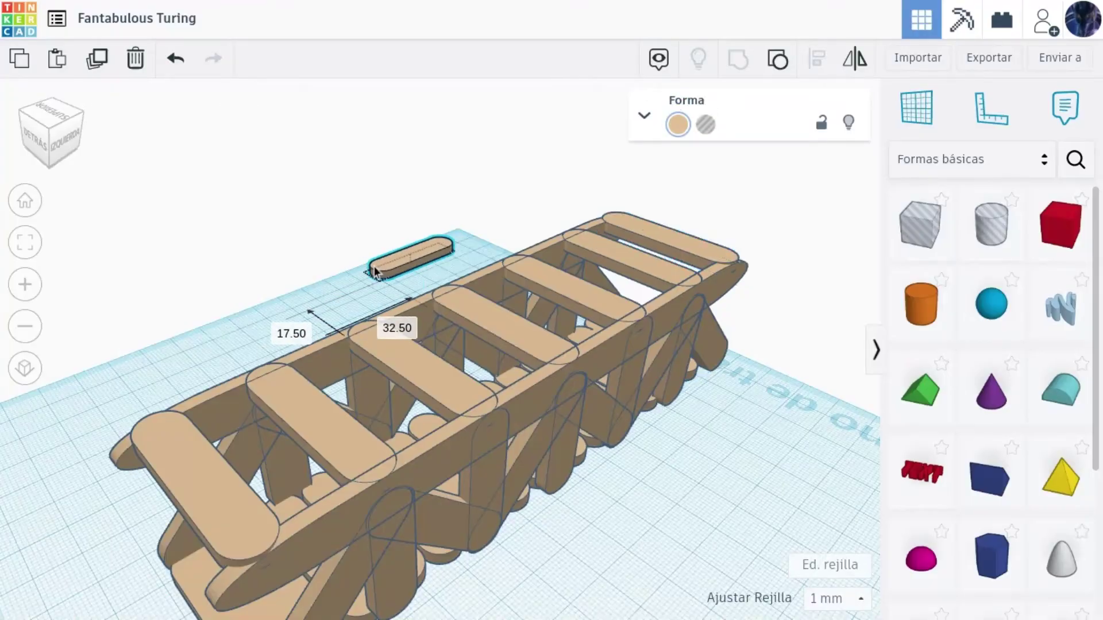
left_click(60, 130)
left_click_drag(60, 130, 117, 136)
left_click(225, 353)
left_click(518, 500)
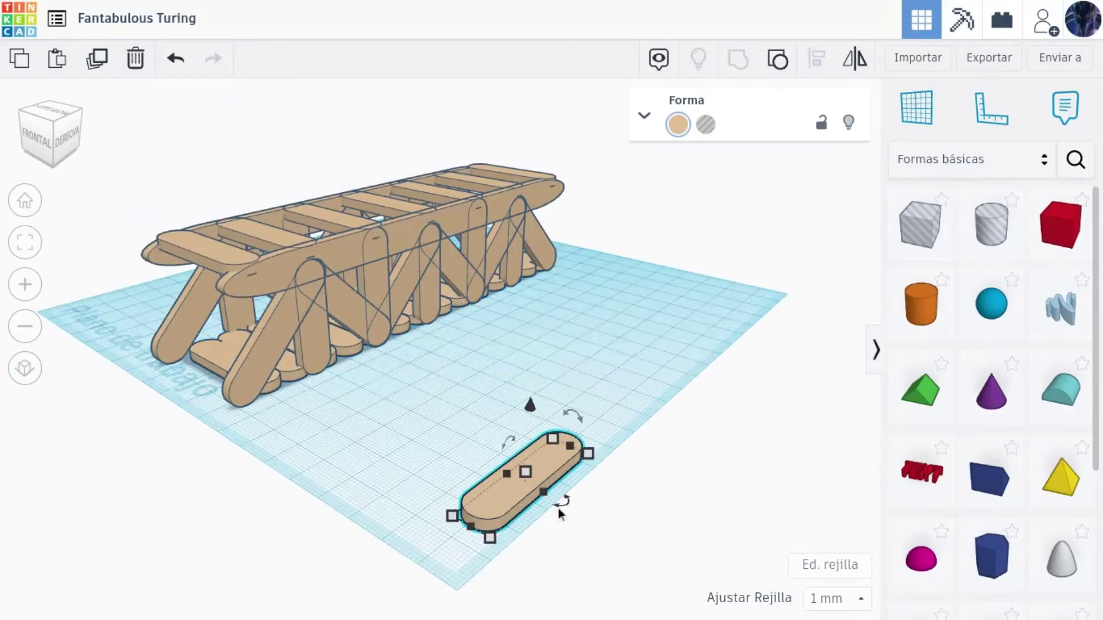
left_click_drag(561, 505, 517, 234)
key("ctrl+c")
key("ctrl+v")
left_click(25, 243)
left_click_drag(57, 153, 50, 129)
left_click(110, 189)
left_click(28, 248)
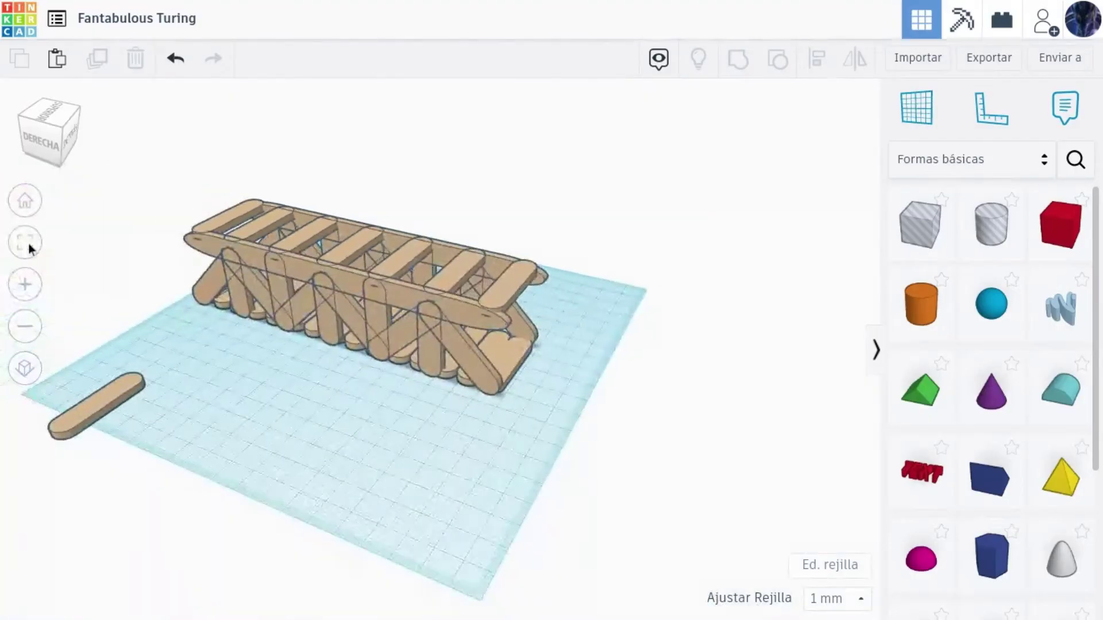
Step: Delete the second, fourth and sixth of the seven crossbars
left_click(395, 252)
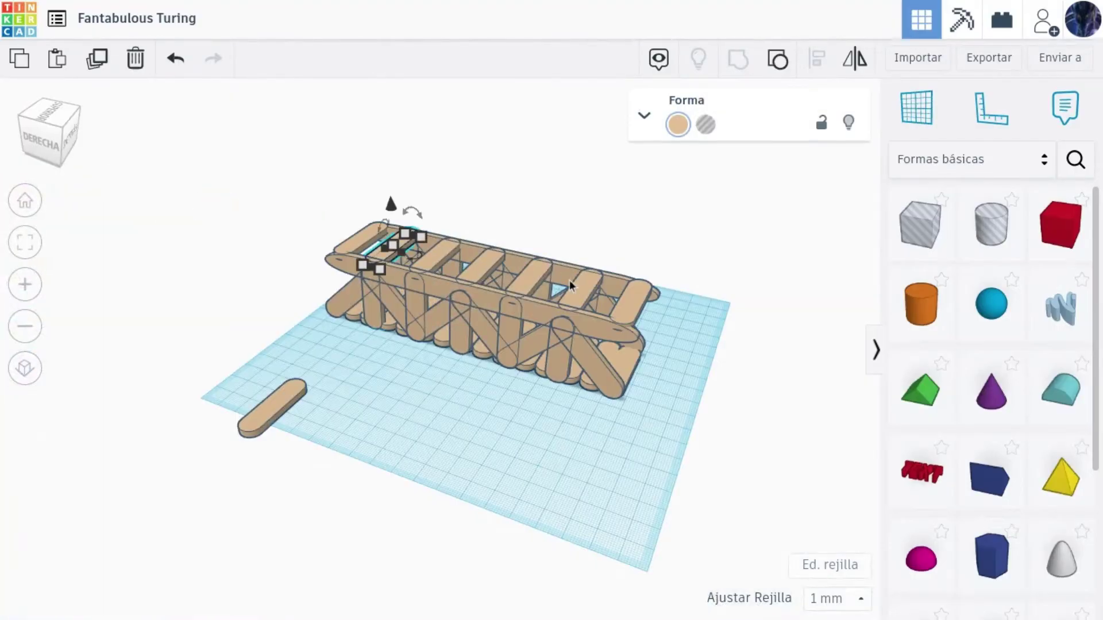
key("Delete")
left_click(581, 294)
key("Delete")
left_click(473, 268)
key("Delete")
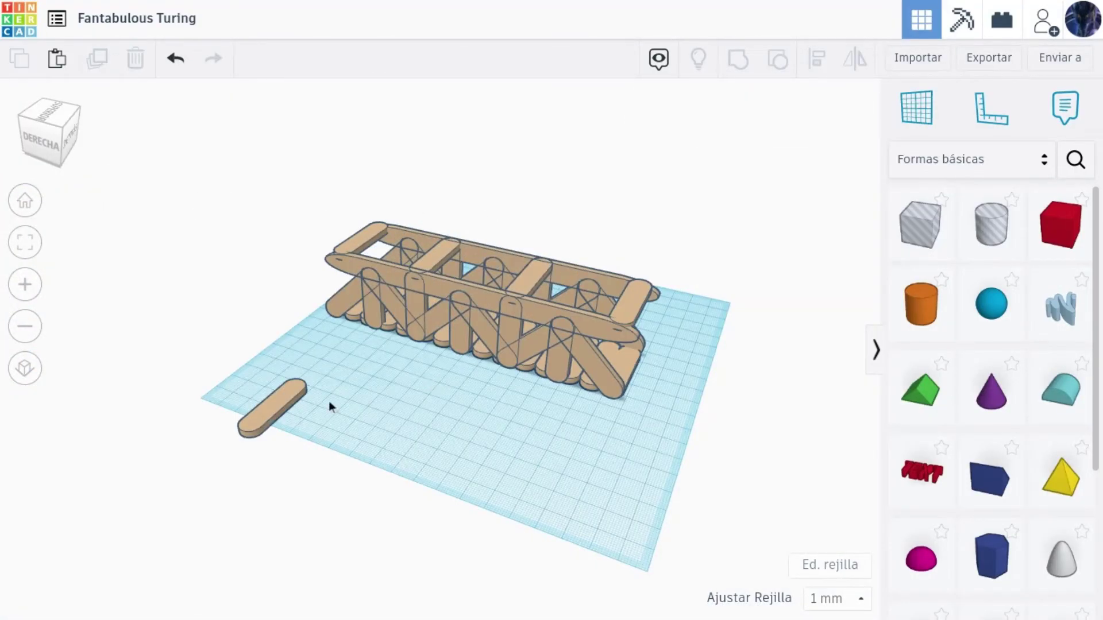
Step: Set a temporary workplane on a crossbar, raise the loose stick to it and place a copy beside the first crossbar
key("w")
left_click(444, 260)
left_click(282, 415)
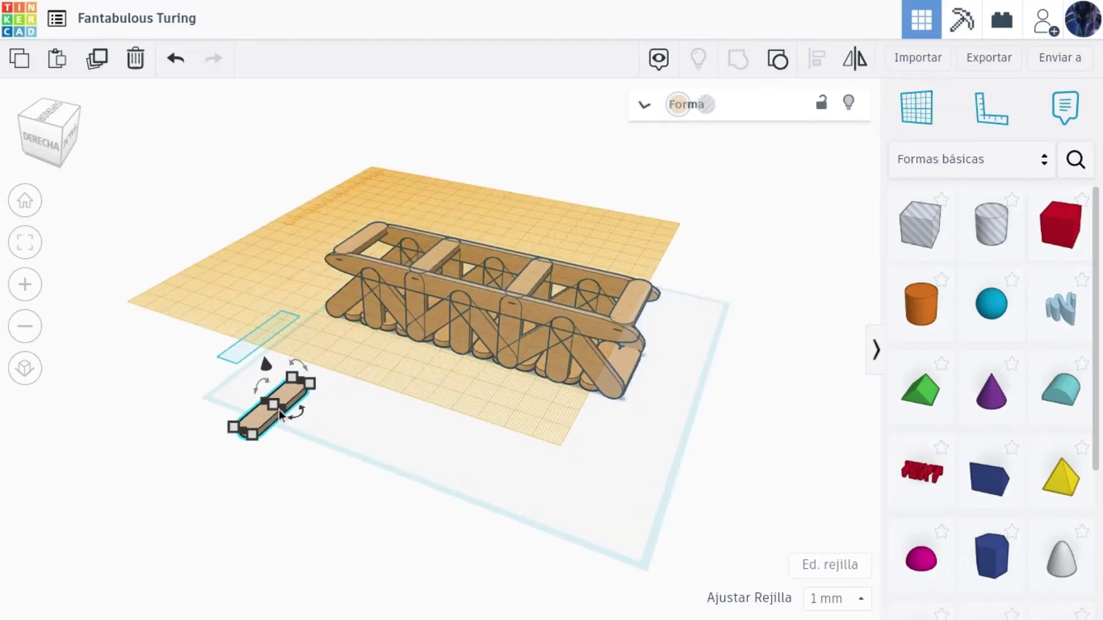
key("d")
left_click_drag(262, 359, 368, 253)
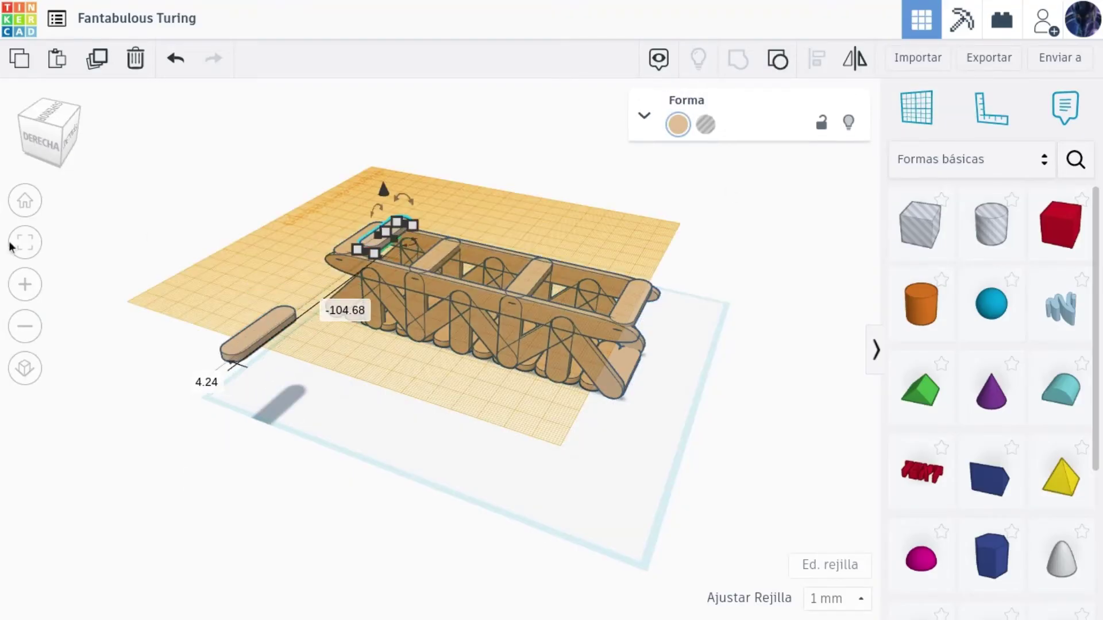
left_click(25, 241)
Step: Rotate the 48 mm stick by 45°, place it diagonally between the first two crossbars and restore the base workplane
left_click(57, 102)
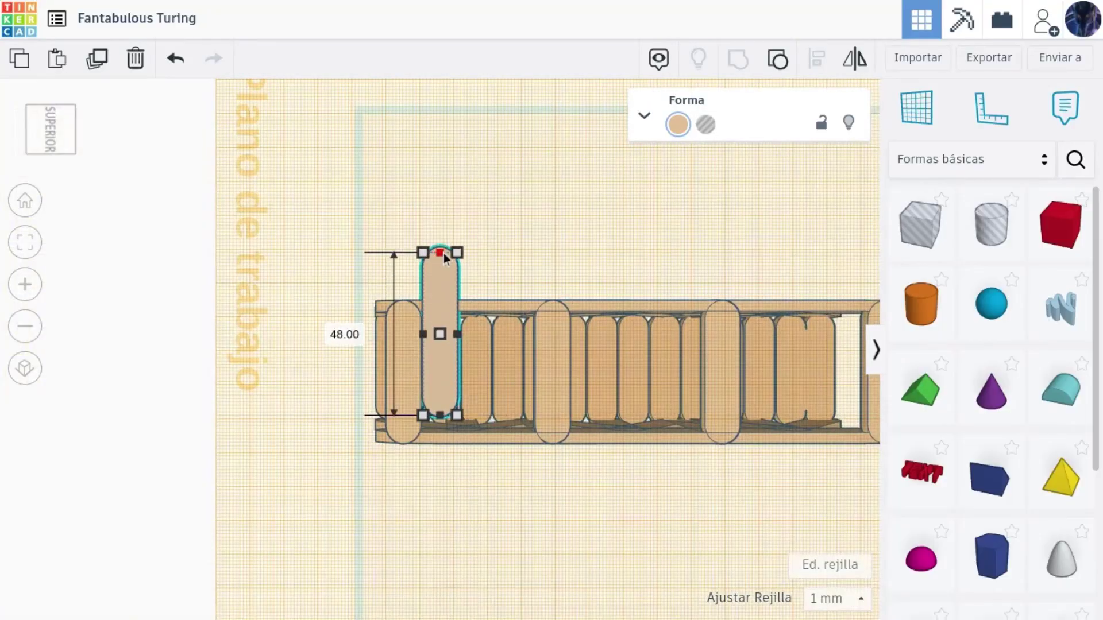
left_click_drag(476, 332, 506, 402)
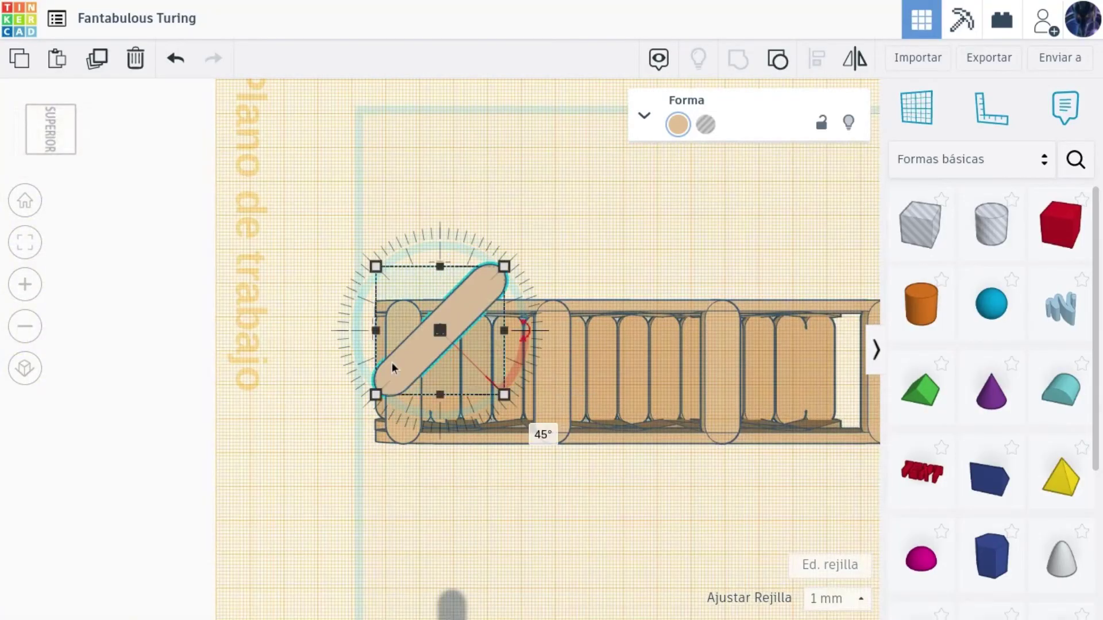
left_click_drag(429, 406, 439, 408)
left_click(921, 107)
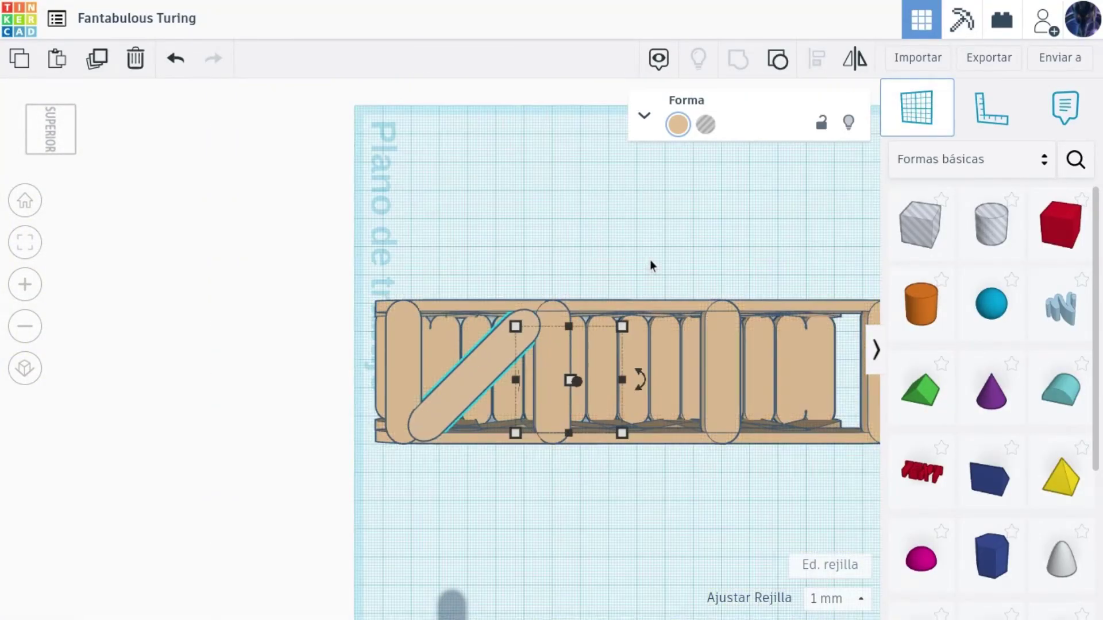
left_click(650, 260)
Step: Lower the diagonal brace by 3 mm and refit its size and angle to span from rail to rail
right_click_drag(359, 396, 386, 265)
left_click_drag(483, 297, 483, 310)
left_click(53, 109)
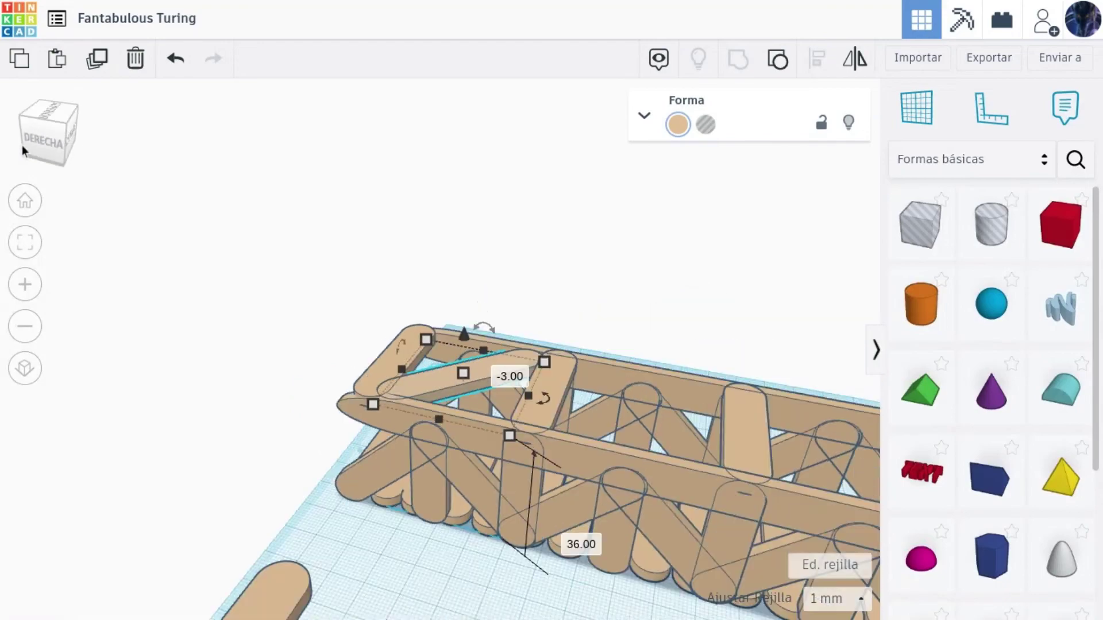
left_click_drag(503, 448, 529, 394)
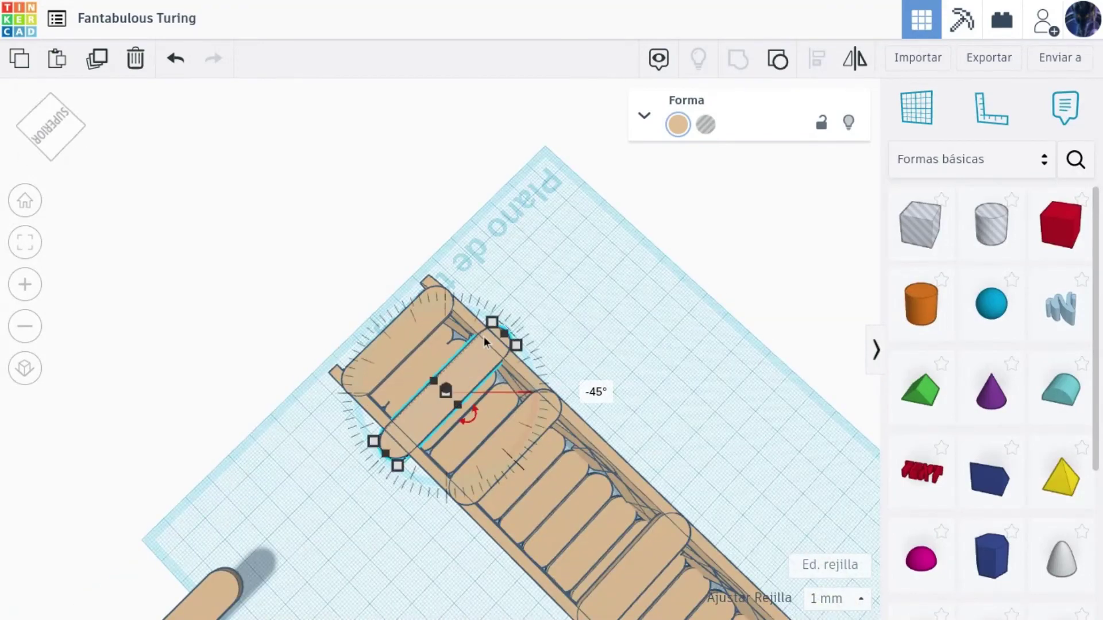
left_click_drag(533, 463, 446, 502)
left_click_drag(487, 389, 484, 399)
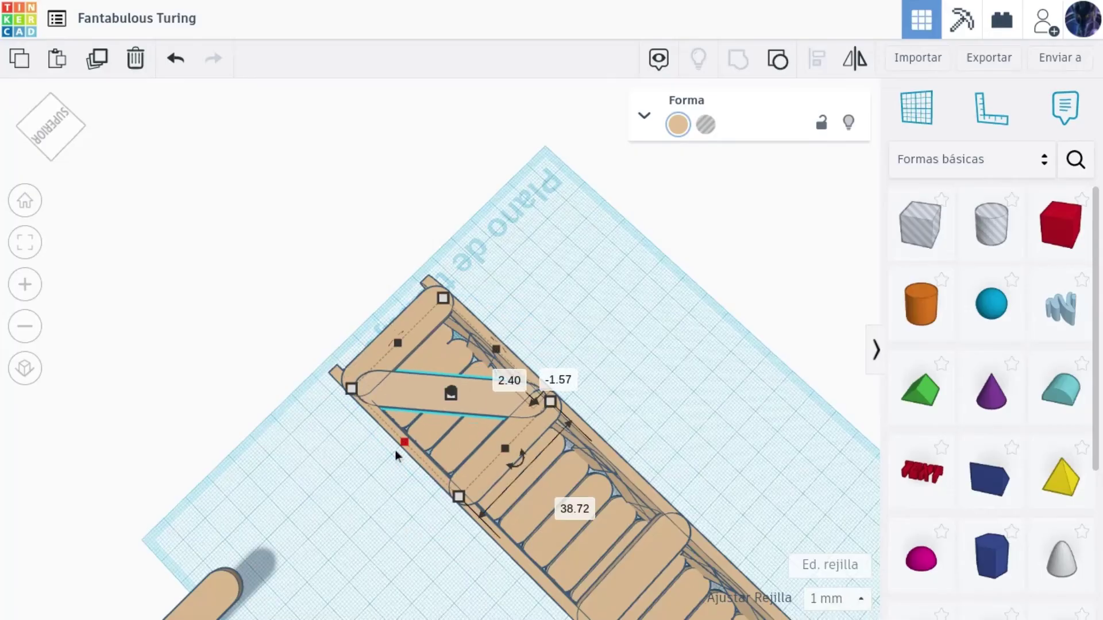
Step: Copy the diagonal brace into the middle bay and the last bay between the crossbars
middle_click_drag(612, 288, 546, 187)
left_click_drag(430, 299, 536, 395)
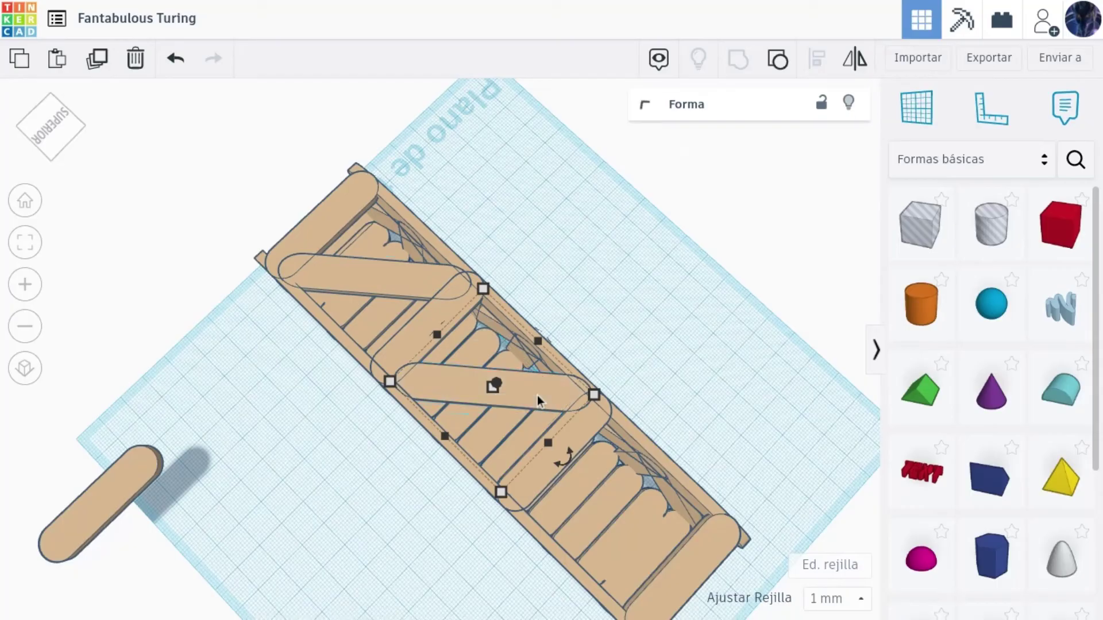
left_click_drag(476, 372, 602, 496)
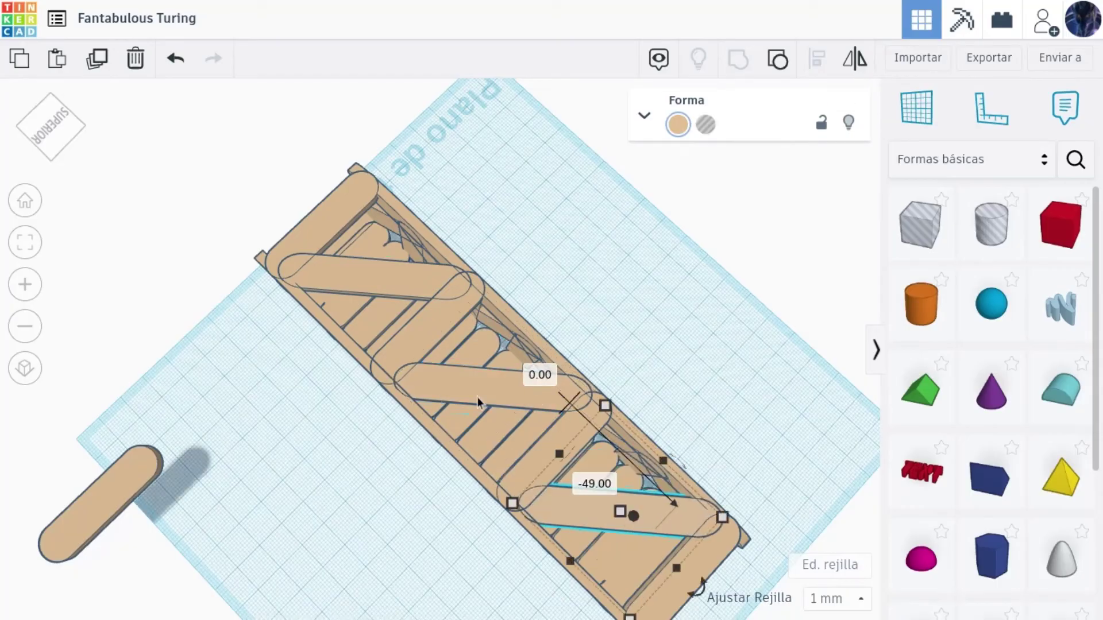
Step: Add another copy of the diagonal over the last bay's brace and rotate it the opposite way to form an X
key("ctrl+v")
left_click_drag(628, 564, 568, 507)
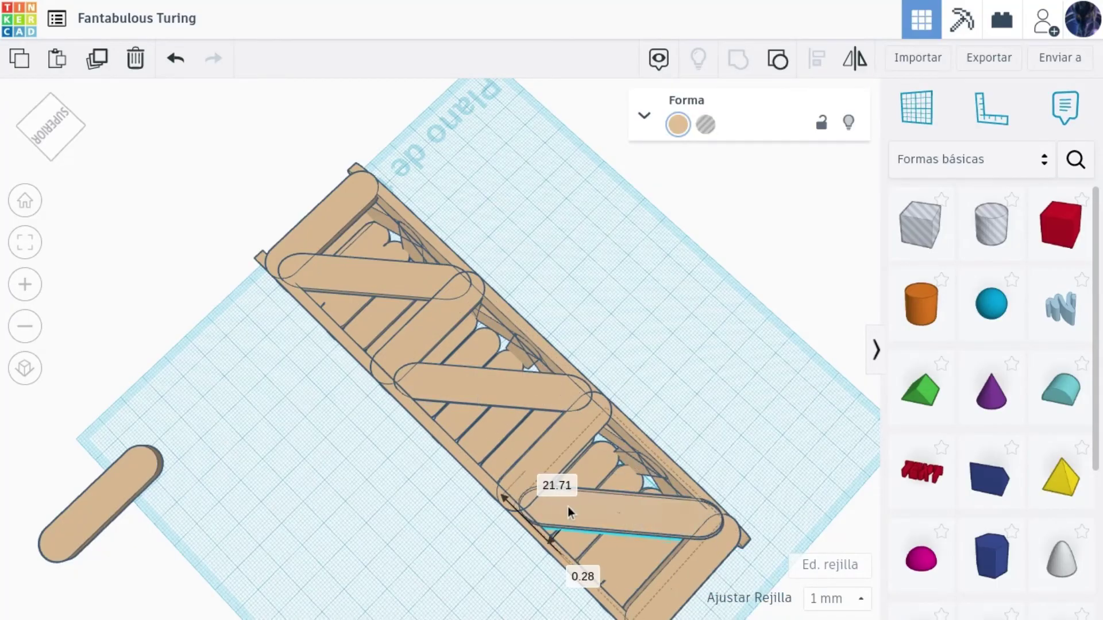
left_click_drag(696, 588, 554, 615)
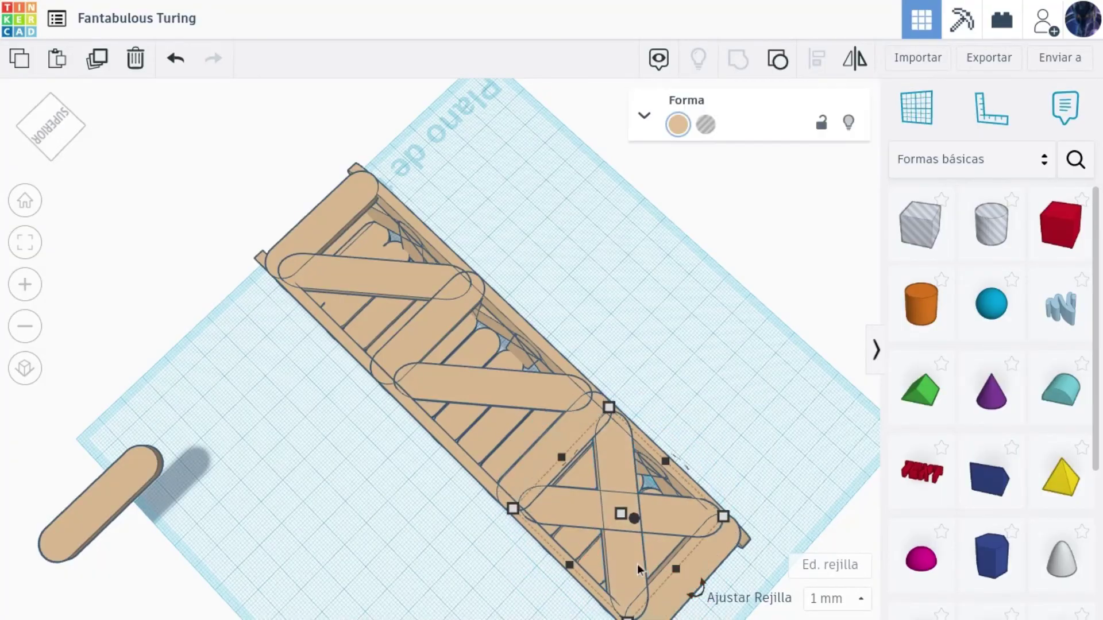
Step: Copy the opposite diagonal into the middle and first bays to complete their X-shaped bracing
left_click_drag(631, 567, 502, 436)
key("ctrl+d")
left_click_drag(370, 309, 377, 315)
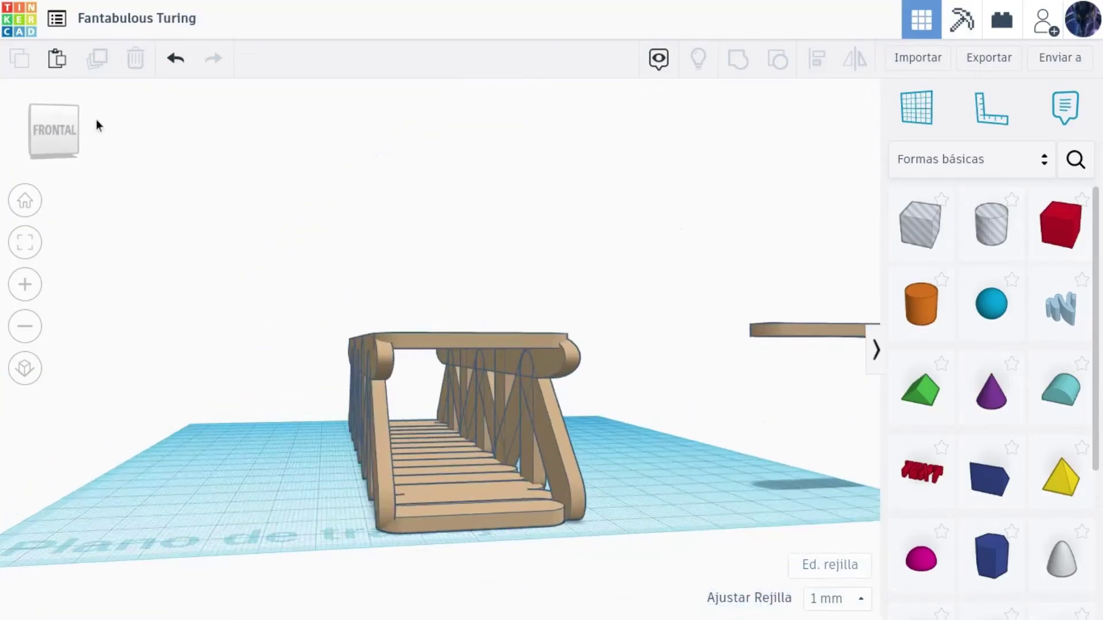